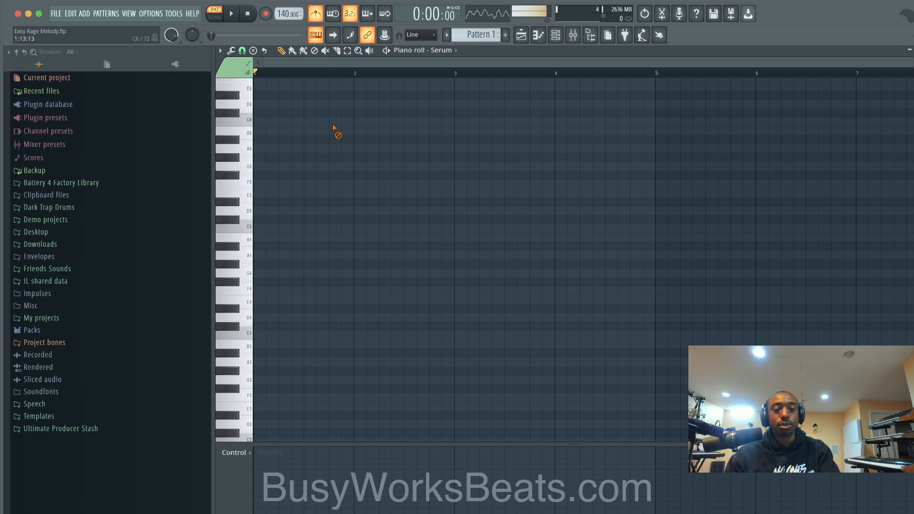
Set the project tempo to 150 BPM, checking the speed against the metronome.
key(space)
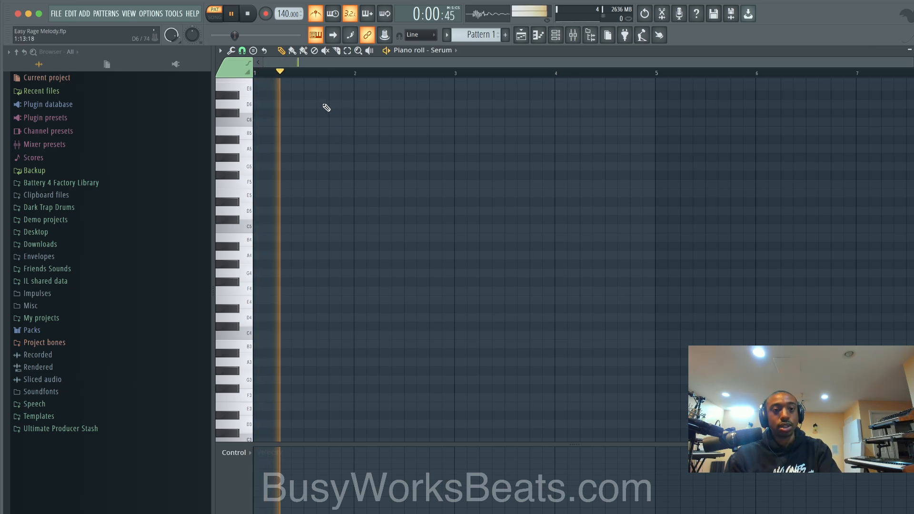
key(space)
drag(285, 14, 285, 7)
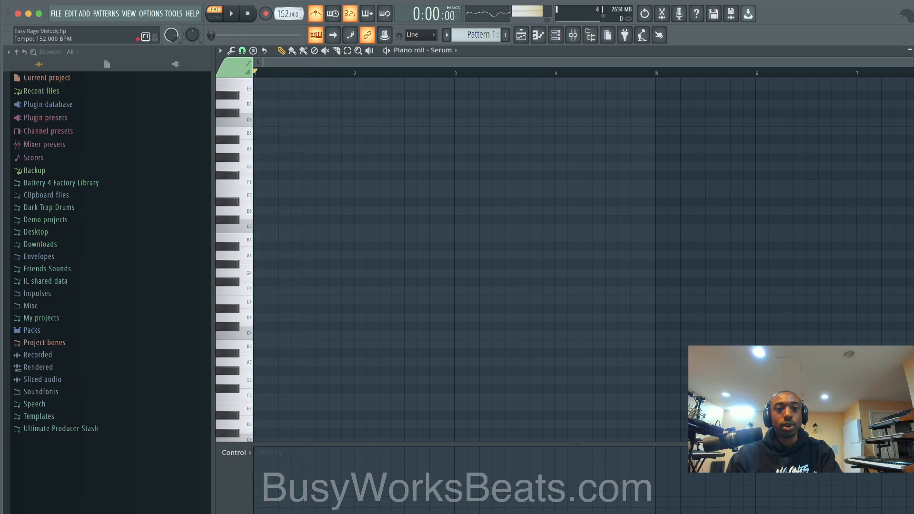
key(space)
key(space)
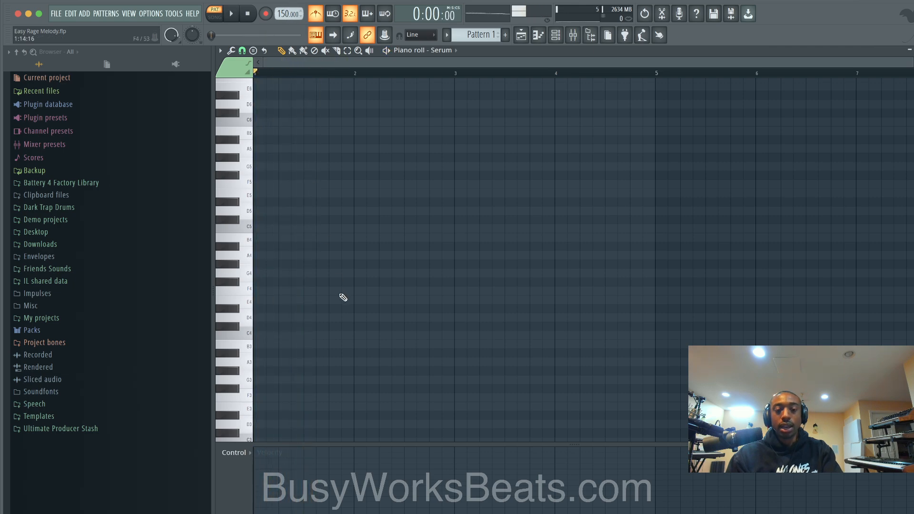
Draw a staggered chord in bar 1 with A3 at the start, E4 at 1:03 and B4 at 1:05.
click(264, 362)
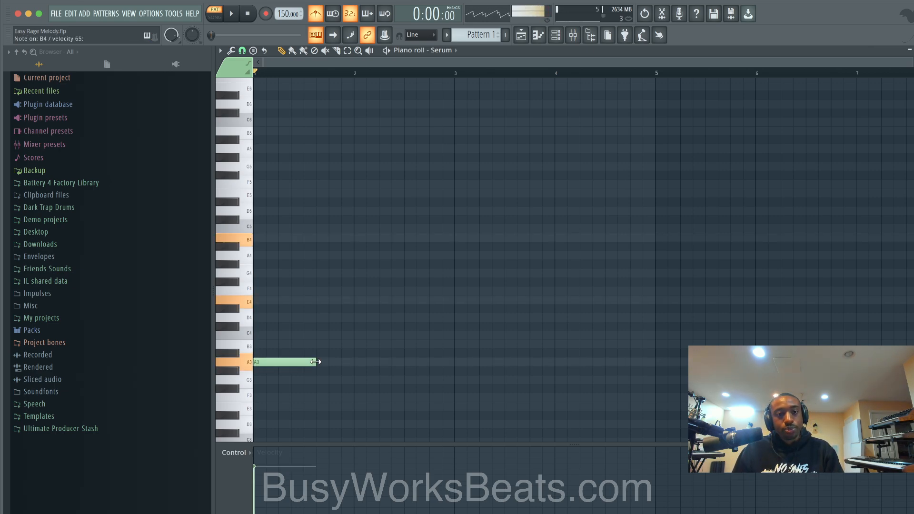
click(284, 300)
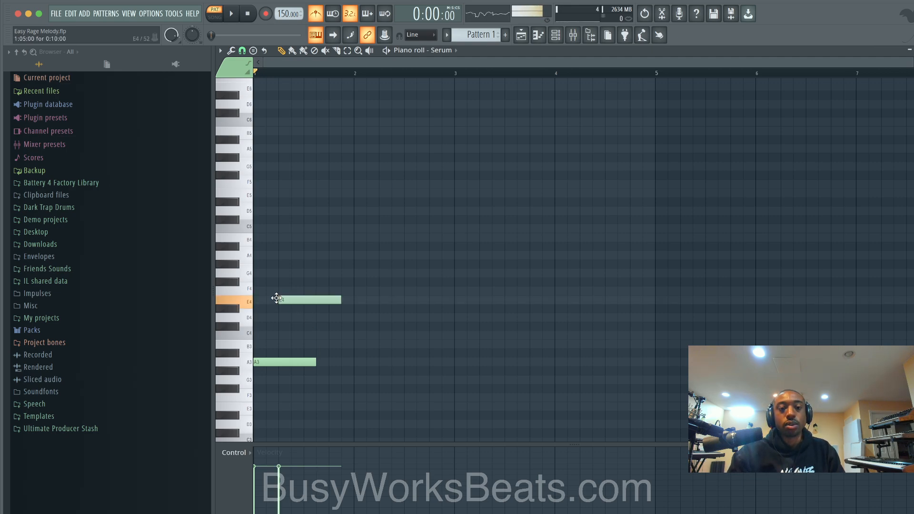
drag(289, 299, 277, 299)
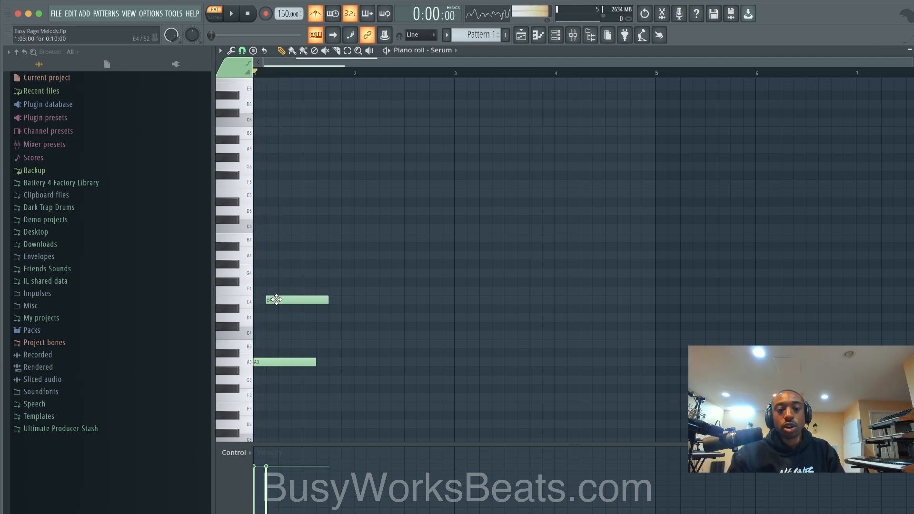
click(284, 238)
Lengthen the three notes and slice off the excess so they all end at the start of bar 2, and play the chord.
drag(306, 225, 282, 383)
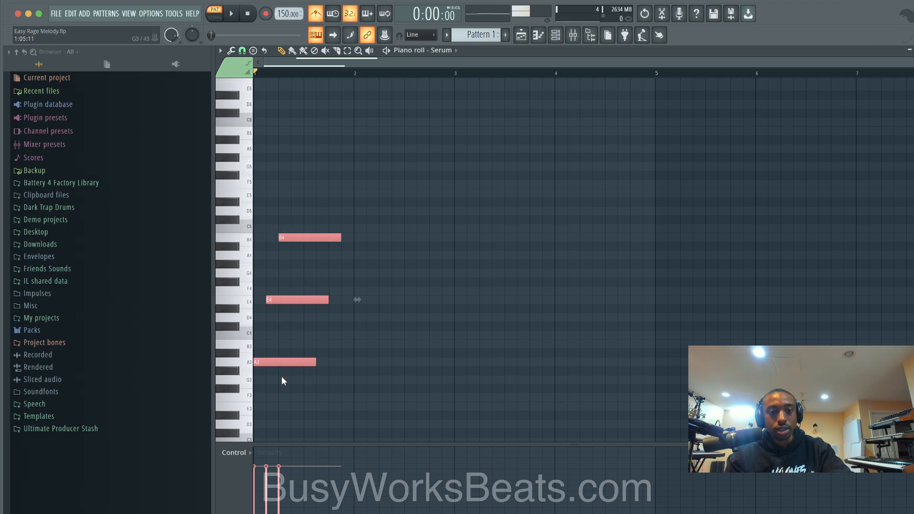
drag(341, 237, 376, 237)
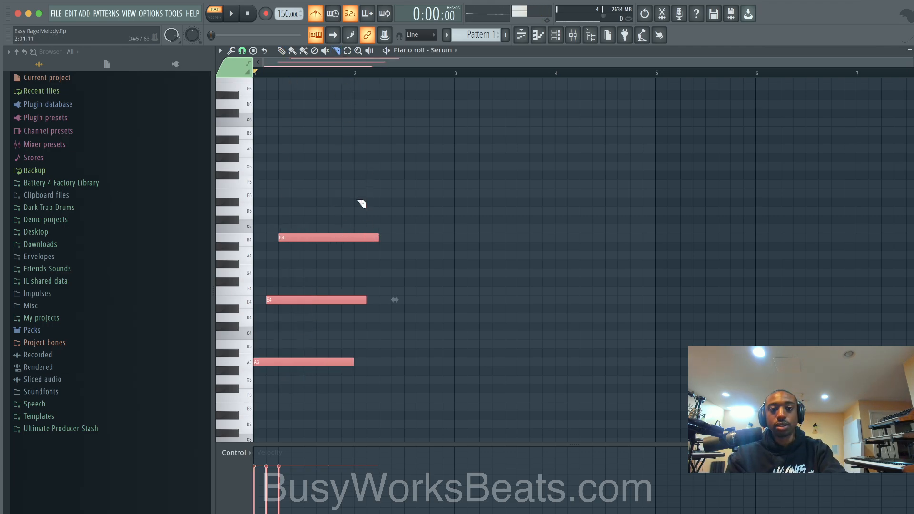
drag(357, 309, 358, 309)
key(Delete)
key(space)
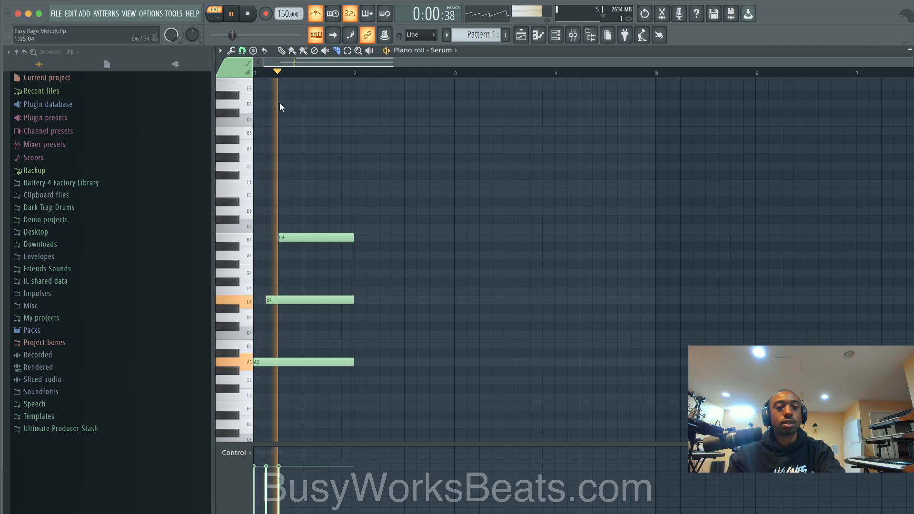
key(space)
key(p)
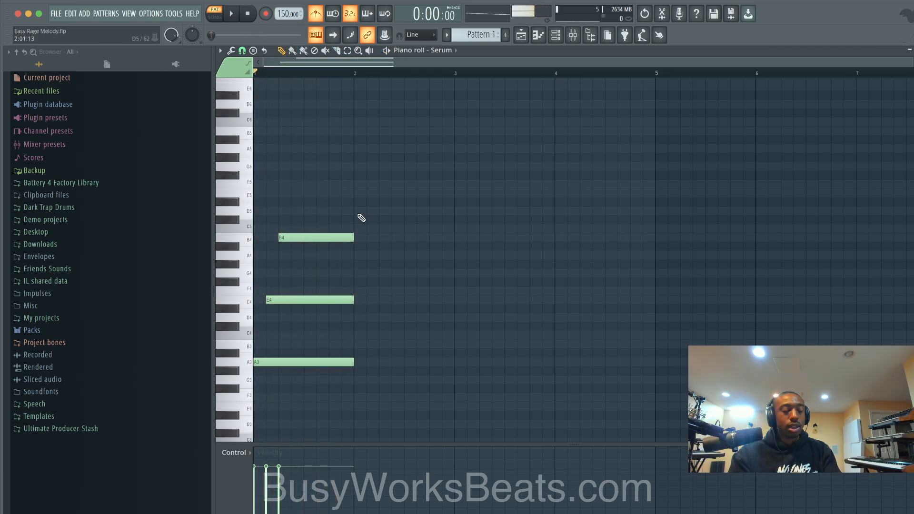
Audition the chord's notes on the piano keyboard, starting from the A3 root.
click(247, 367)
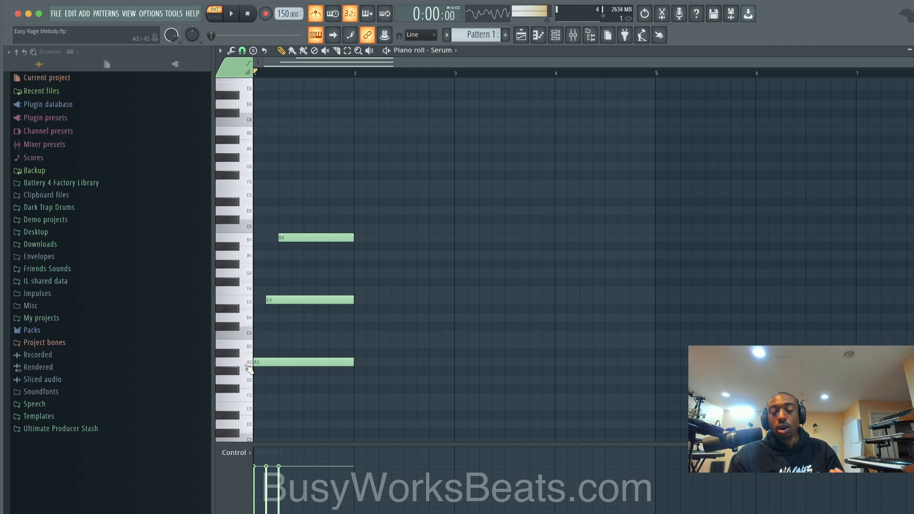
click(248, 367)
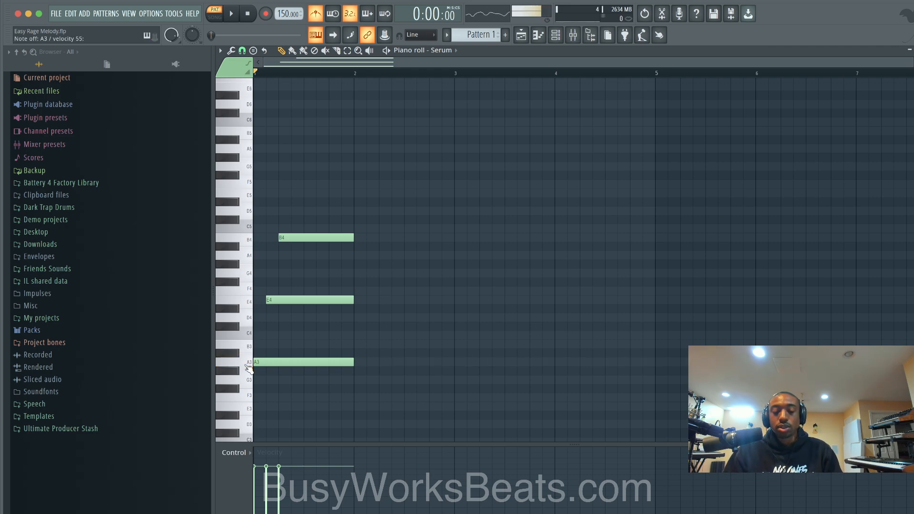
click(248, 368)
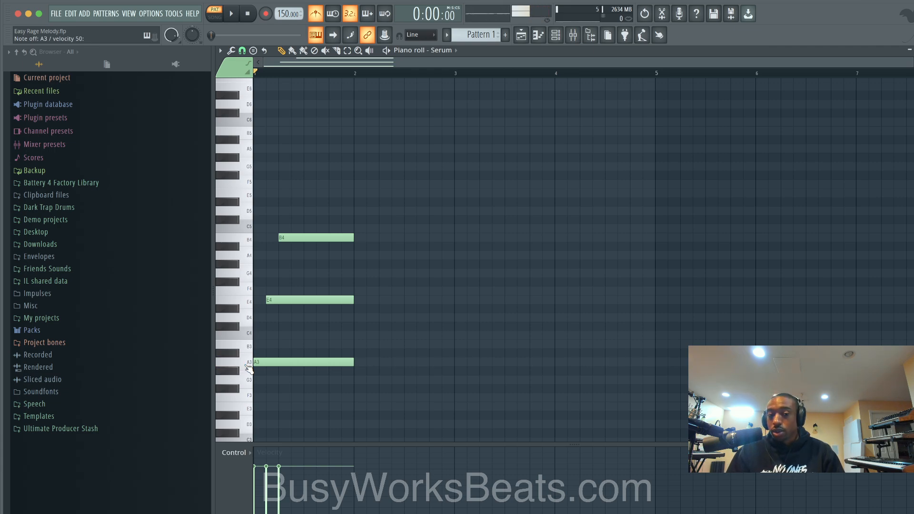
click(248, 368)
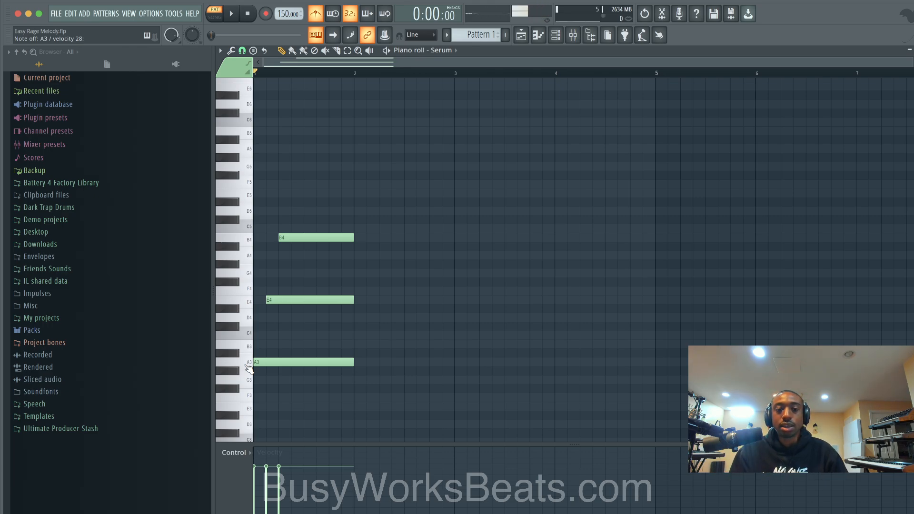
click(248, 369)
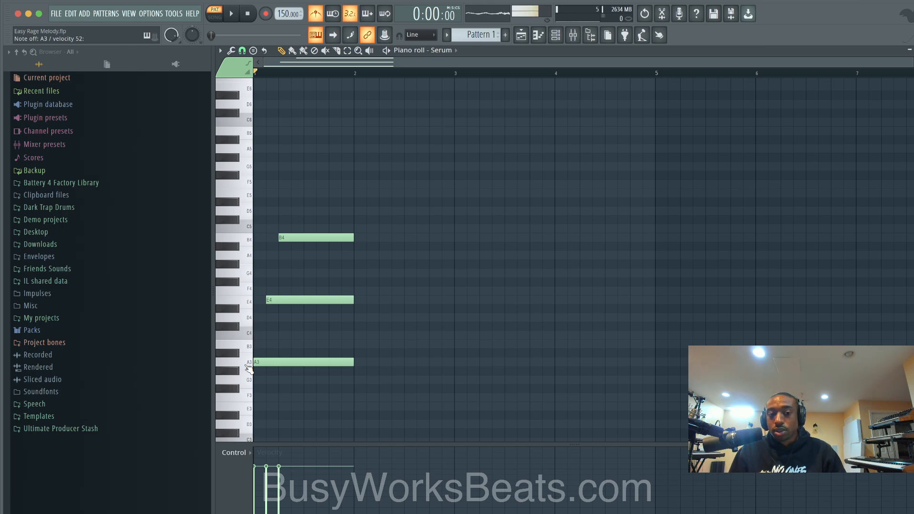
click(248, 369)
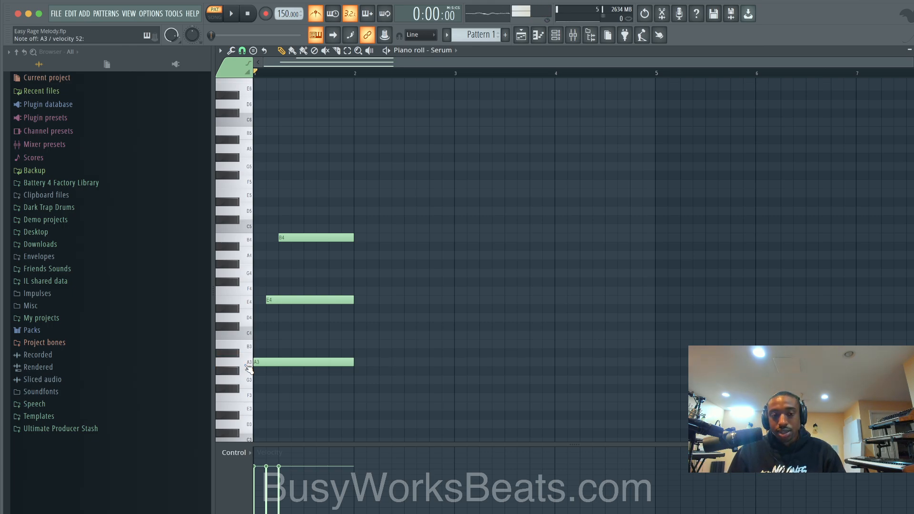
click(248, 369)
click(248, 369)
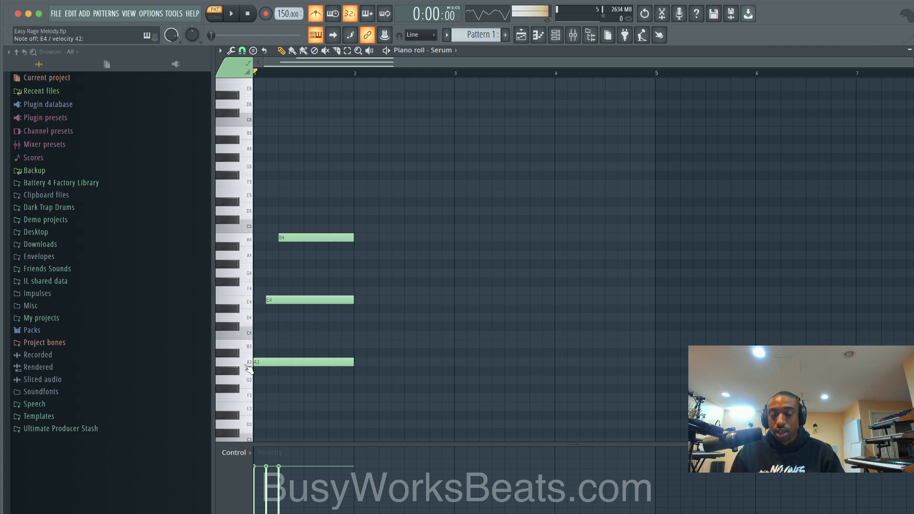
click(248, 369)
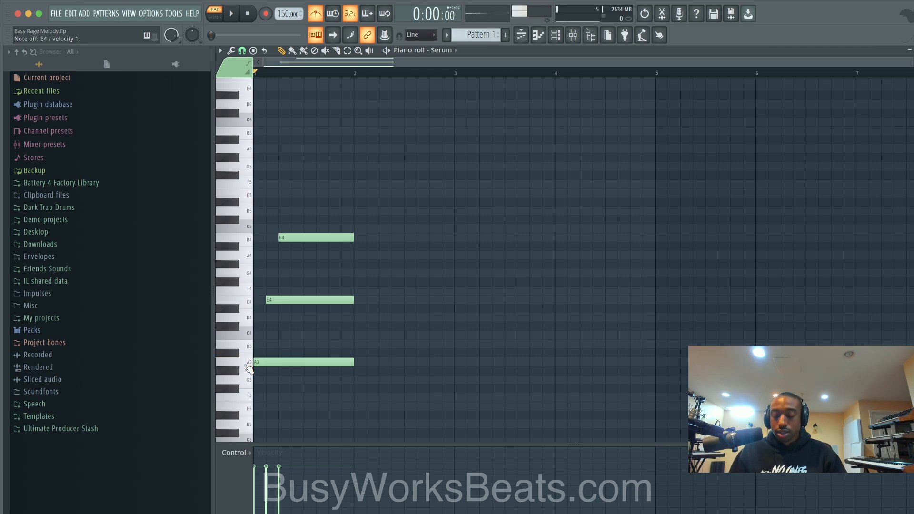
click(248, 369)
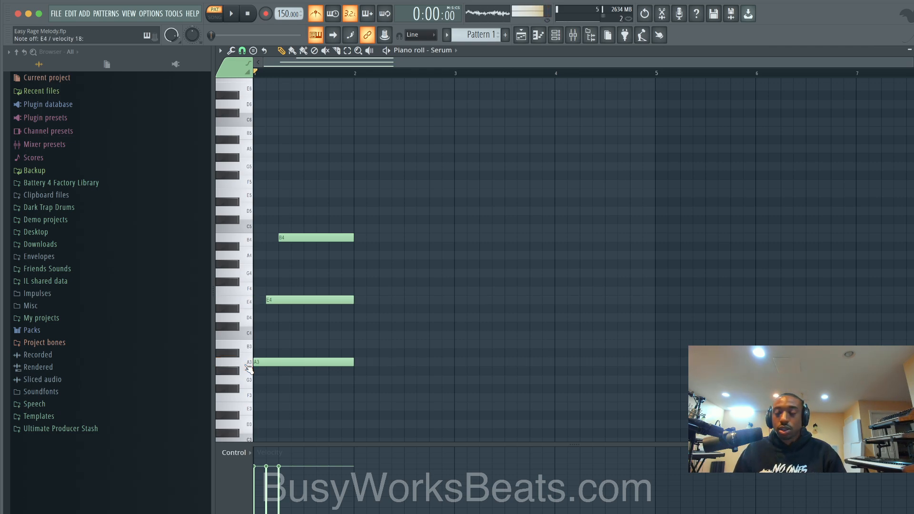
click(248, 369)
click(248, 369)
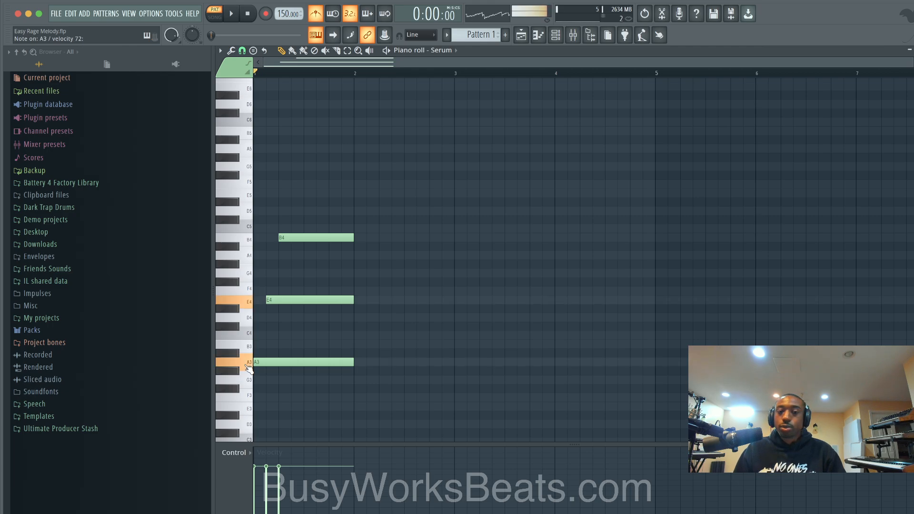
click(248, 369)
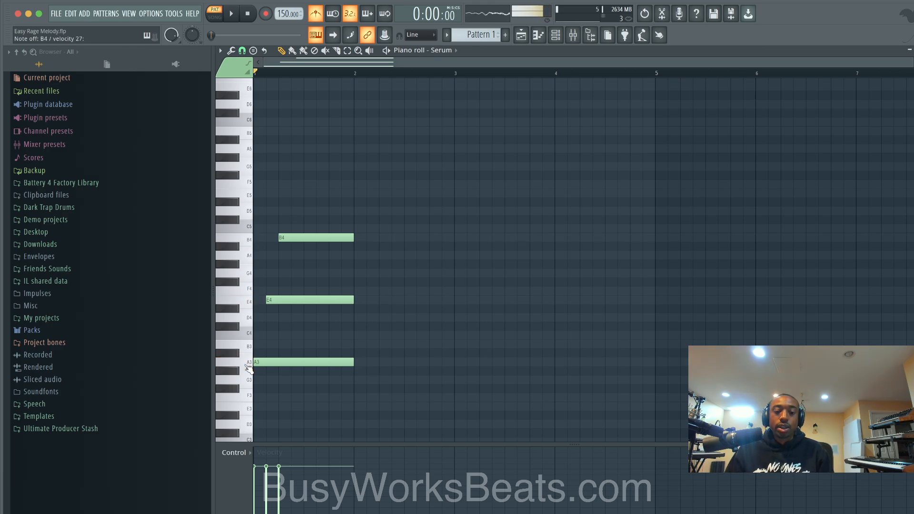
Copy the chord into bar 2, lowered to F3, C4 and G4, and play back both chords.
drag(292, 374, 310, 190)
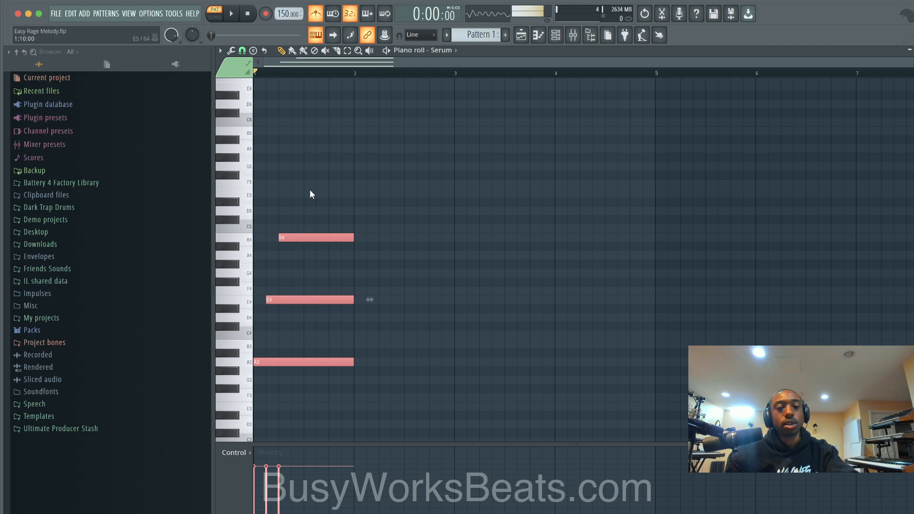
key(space)
key(space)
drag(313, 236, 414, 267)
click(416, 307)
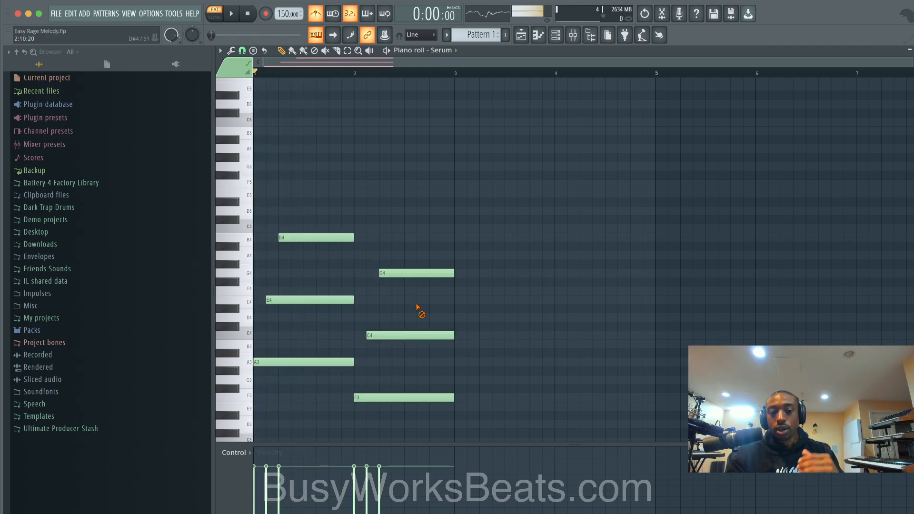
drag(447, 414, 384, 252)
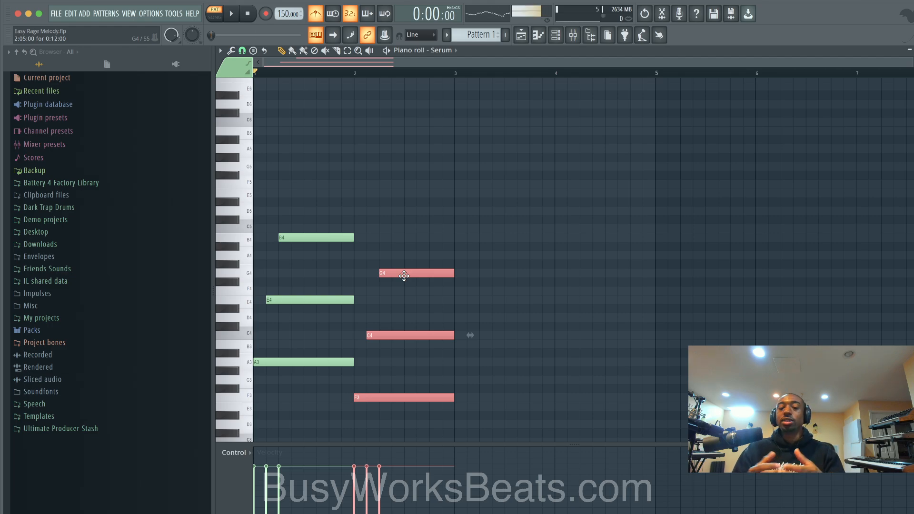
key(space)
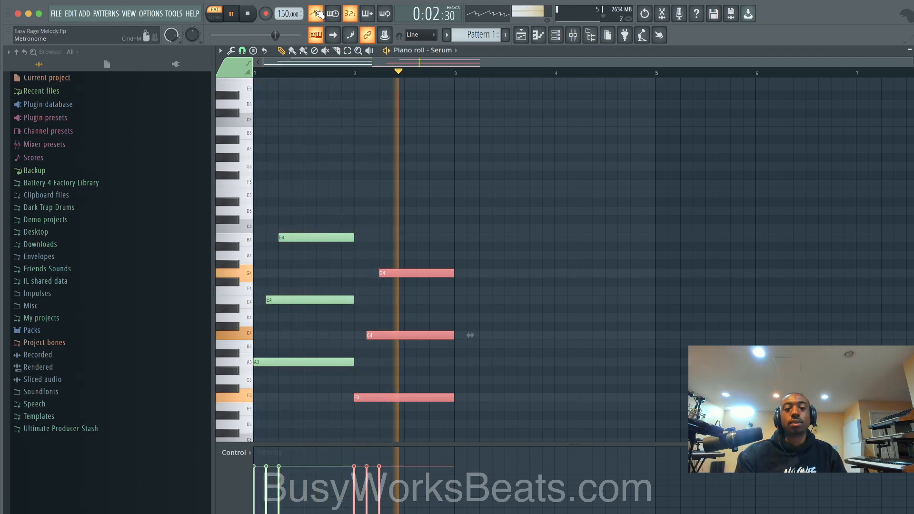
key(space)
Duplicate the two chords into bars 3 and 4 and play back the four-bar pattern.
drag(471, 409, 298, 232)
key(ctrl+b)
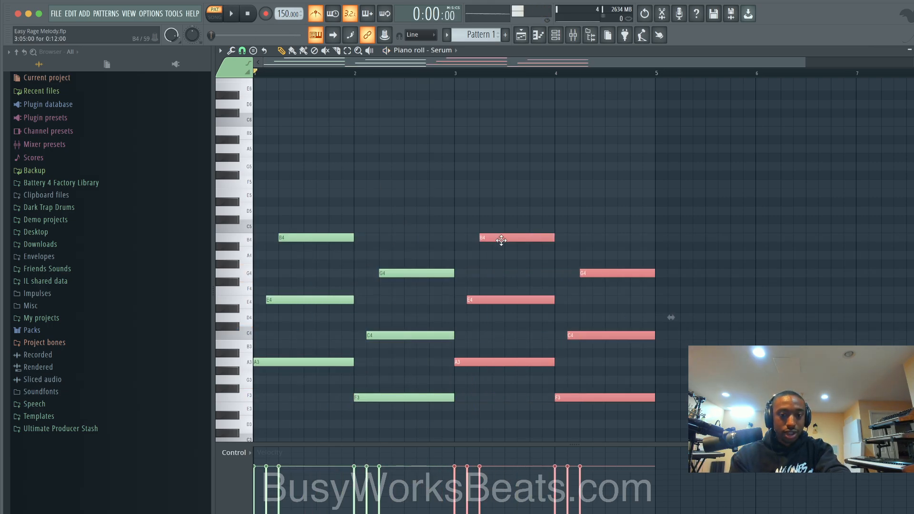
key(ctrl+d)
key(space)
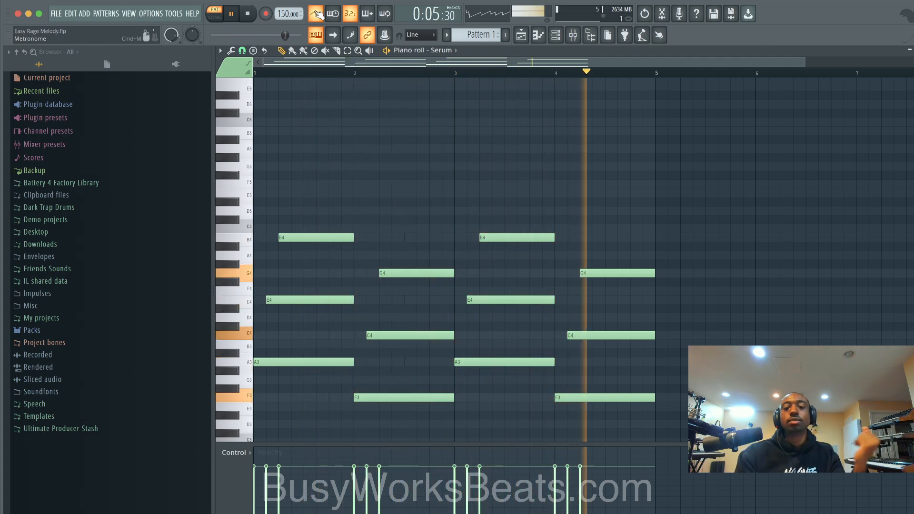
key(space)
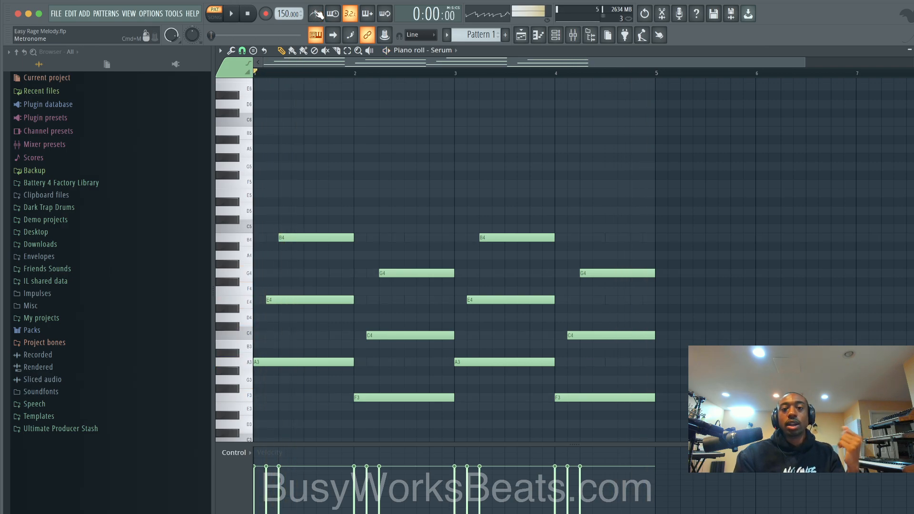
Open the Serum instrument from the channel rack.
click(558, 34)
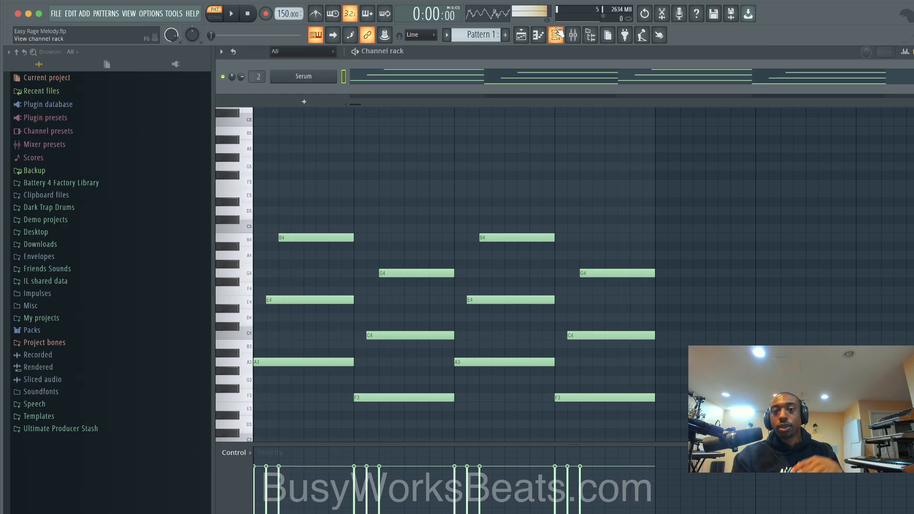
click(315, 79)
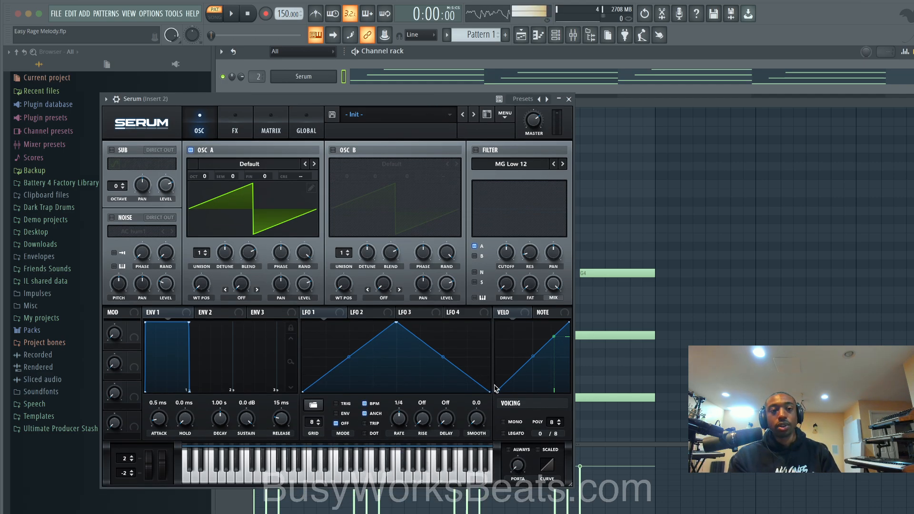
Try always-on portamento in Serum with a time of 89 ms while the pattern plays.
click(518, 464)
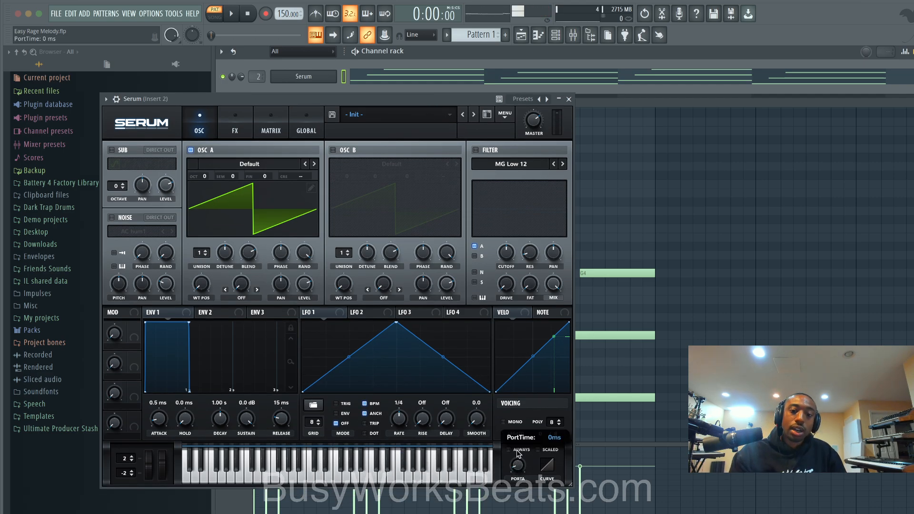
mouse_move(518, 464)
mouse_down()
mouse_move(518, 443)
mouse_move(519, 463)
mouse_up()
key(space)
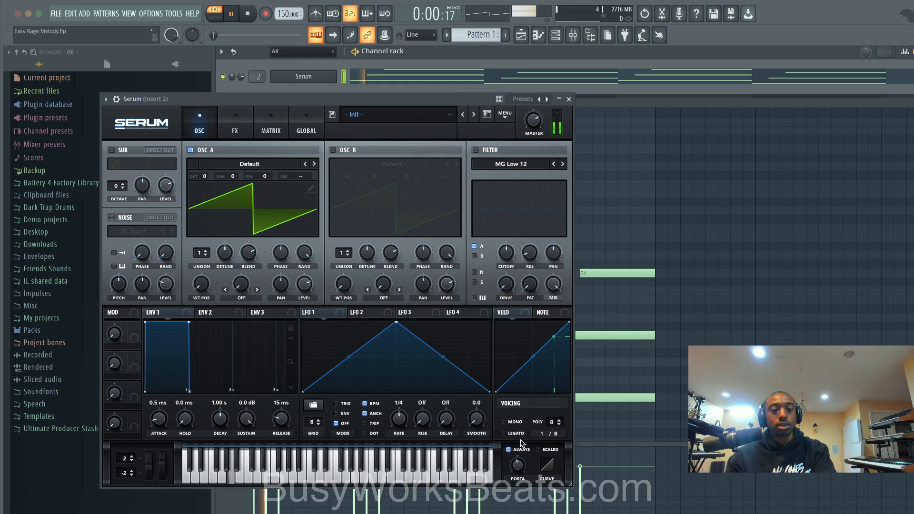
drag(518, 463, 519, 471)
key(space)
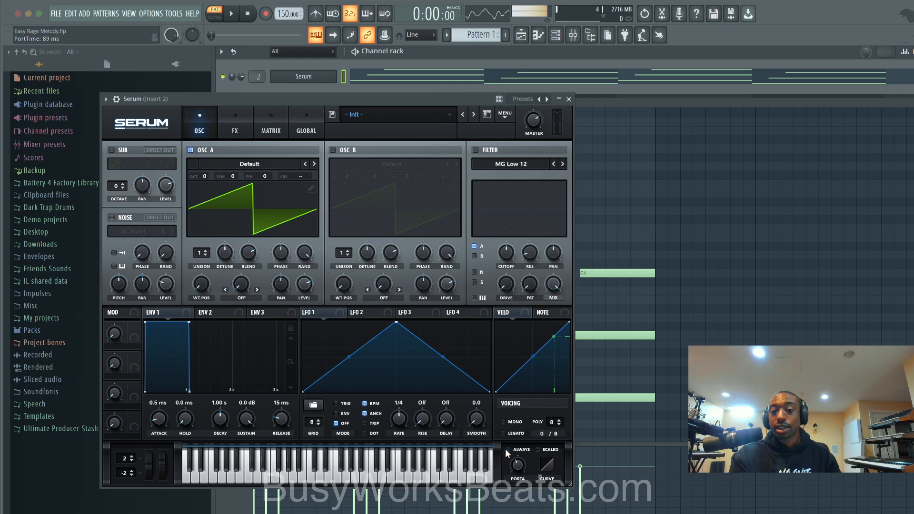
click(117, 99)
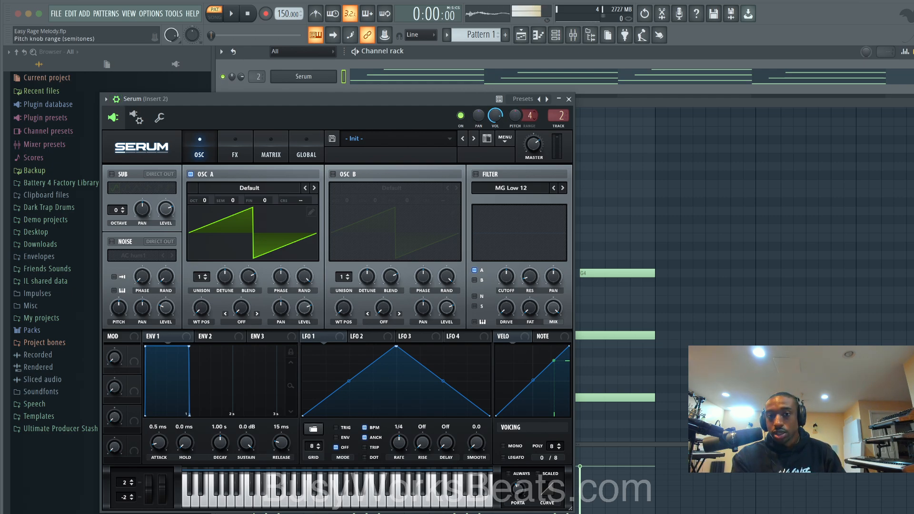
scroll(529, 114, up, 10)
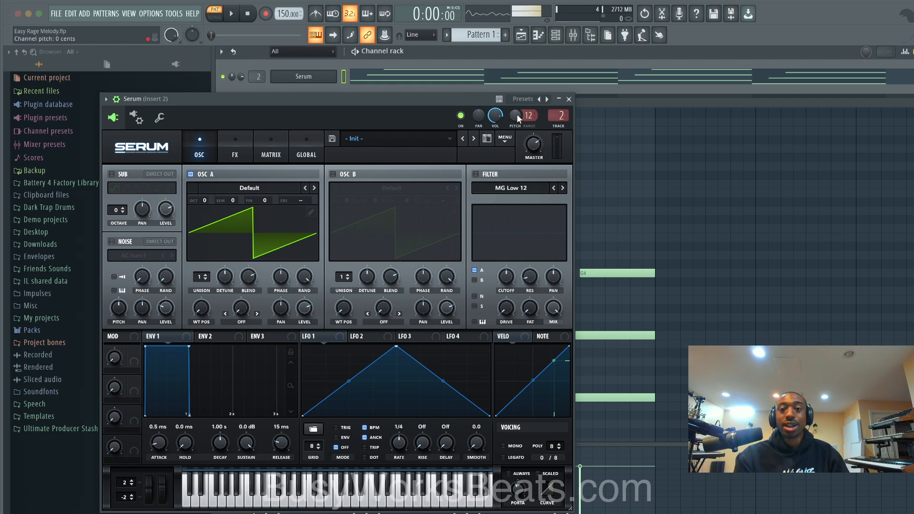
right_click(516, 114)
click(542, 197)
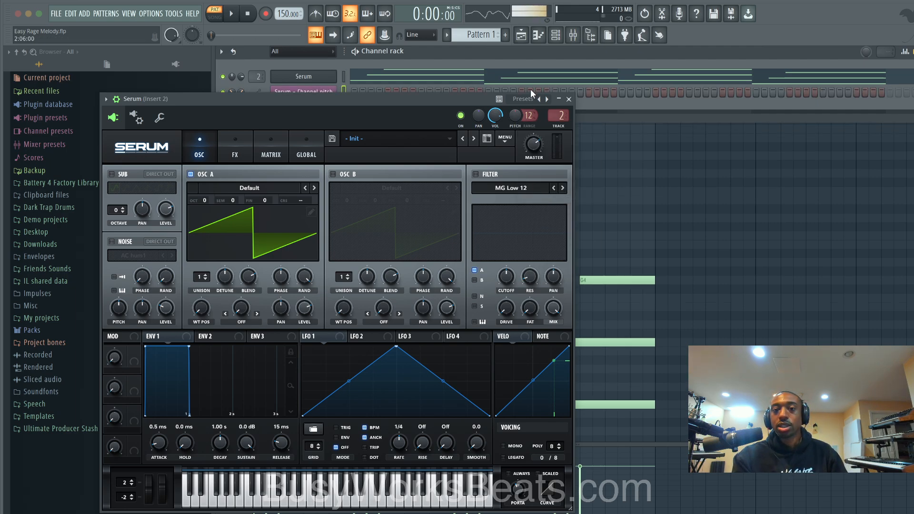
click(569, 99)
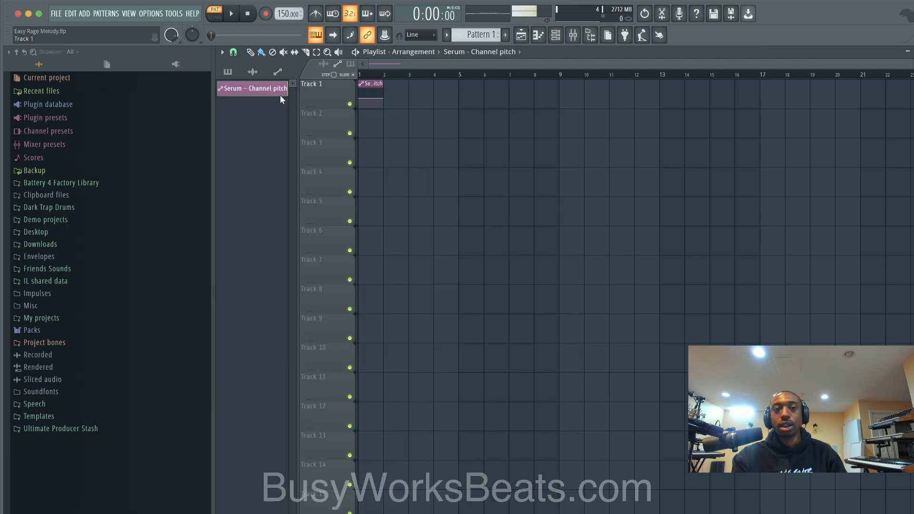
Place Pattern 1 on playlist Track 2 and extend the Serum channel pitch clip to four bars.
click(227, 72)
drag(236, 88, 365, 121)
drag(381, 83, 458, 84)
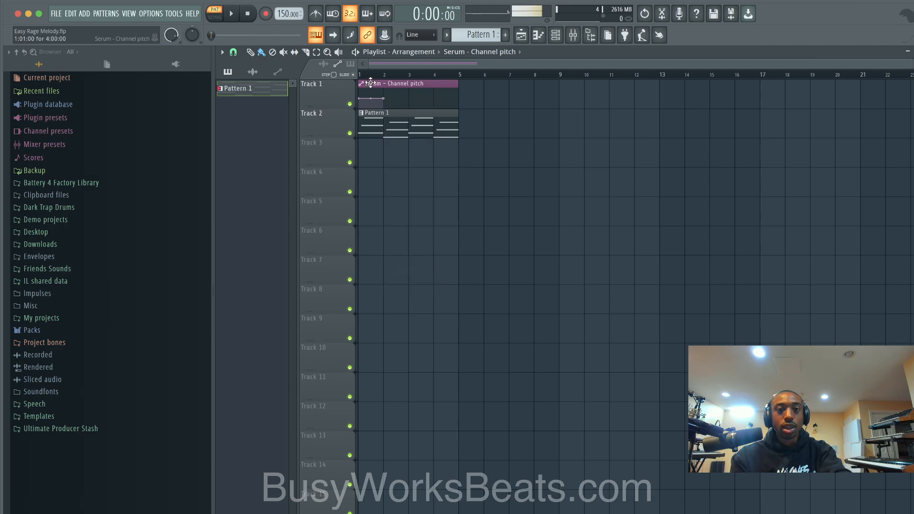
scroll(379, 97, up, 3)
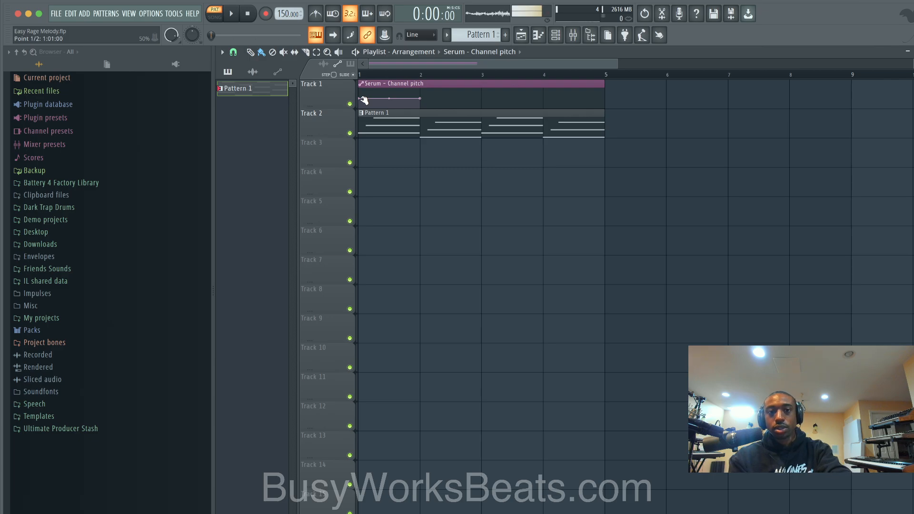
Copy the 50% value of the pitch clip's first point and lower that point to about 1%.
right_click(361, 98)
key(c)
drag(360, 99, 360, 109)
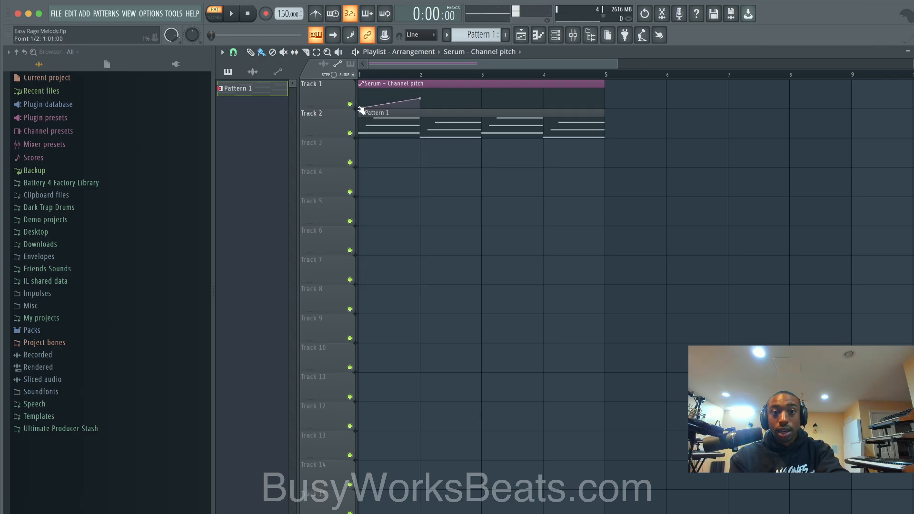
Set the playlist snap to 1/2 beat and add a pitch automation point at 1:05:00 with the copied 50% value.
click(233, 52)
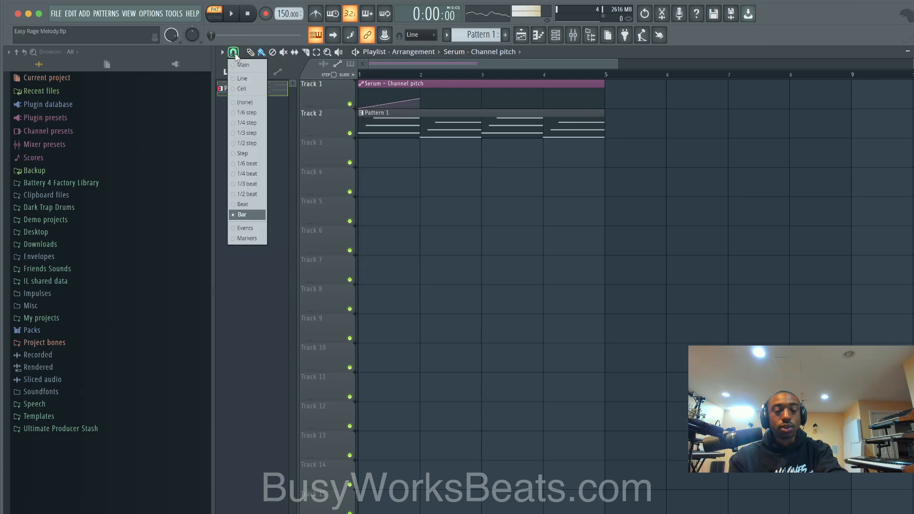
click(249, 193)
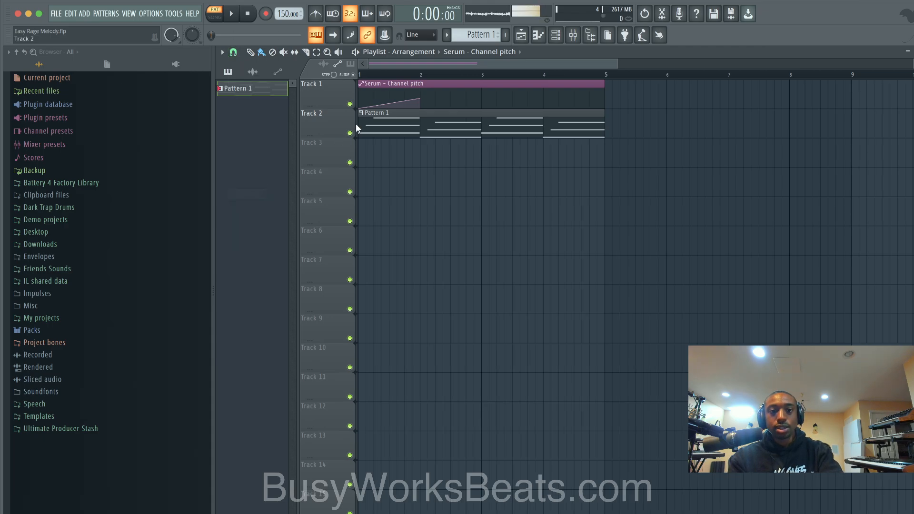
right_click(377, 99)
right_click(375, 98)
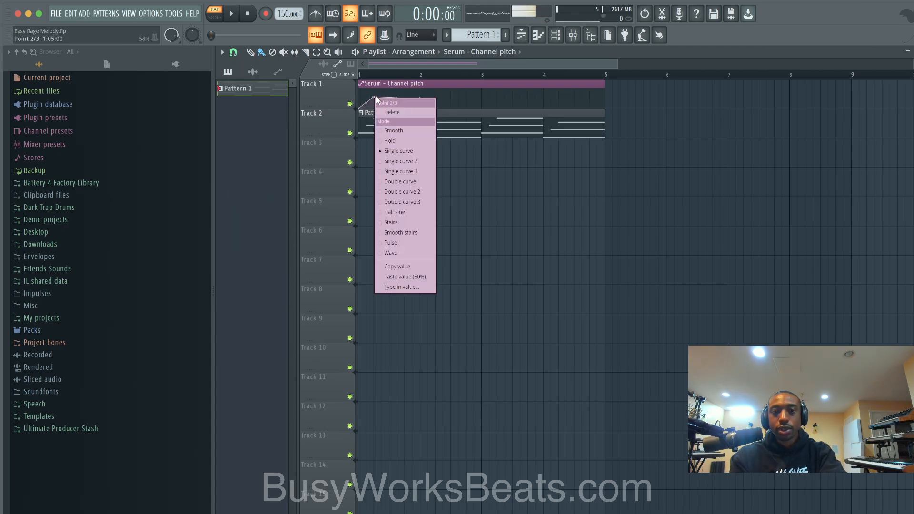
click(395, 277)
Switch playback from pattern to song mode and play the arrangement.
key(space)
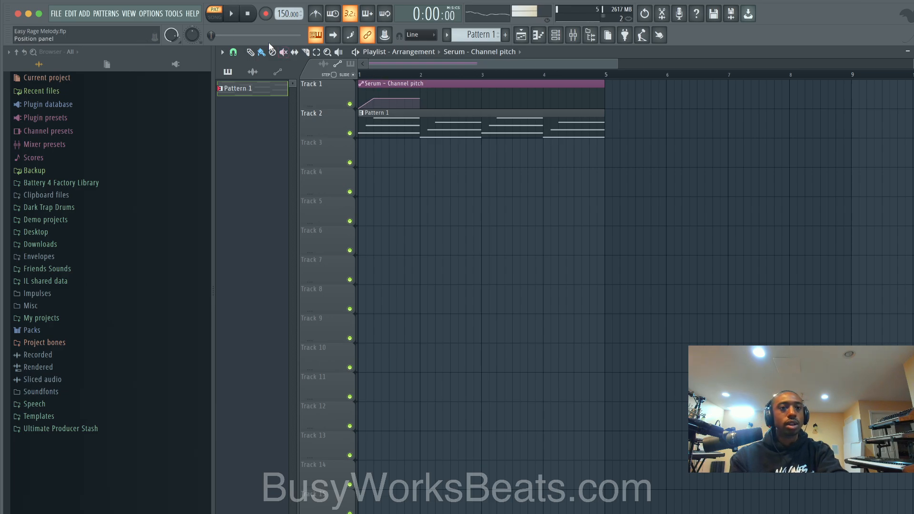
key(l)
key(space)
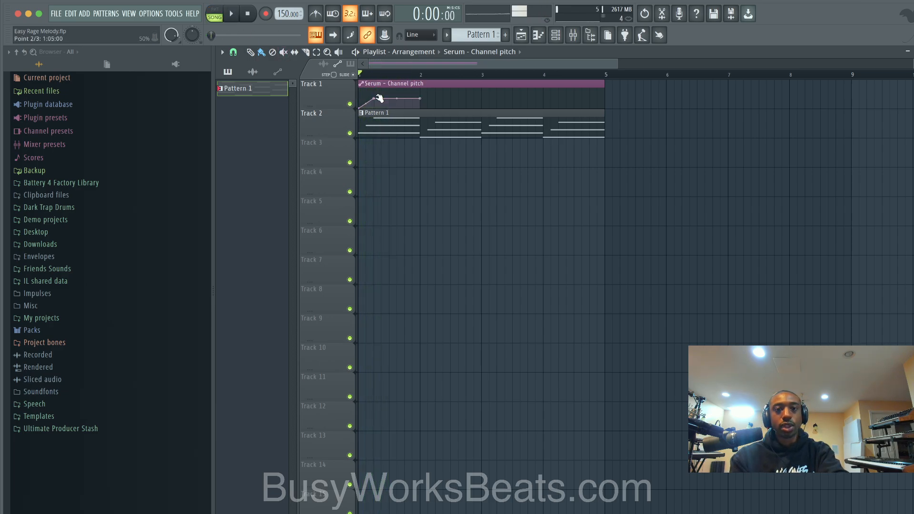
Try a longer pitch ramp by moving its end point to beat 3 at 50%, and play it back.
drag(380, 98, 389, 97)
right_click(388, 96)
click(404, 277)
key(space)
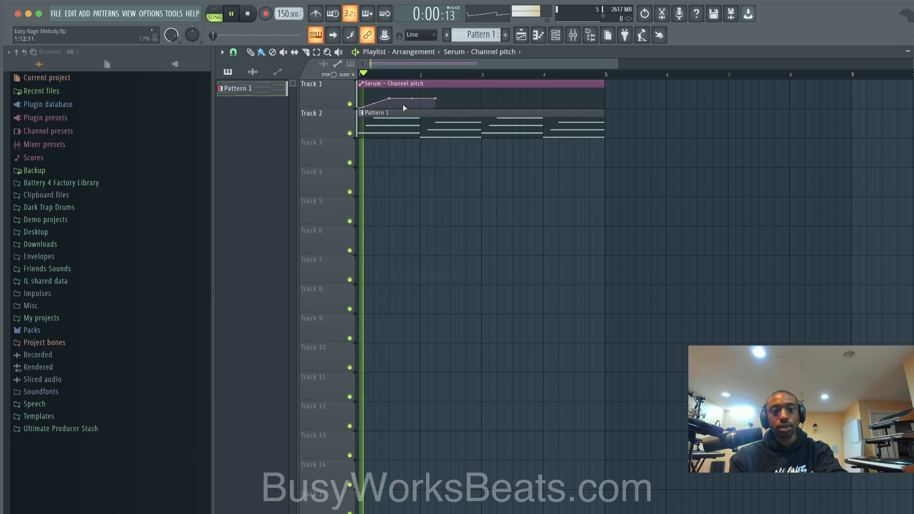
key(space)
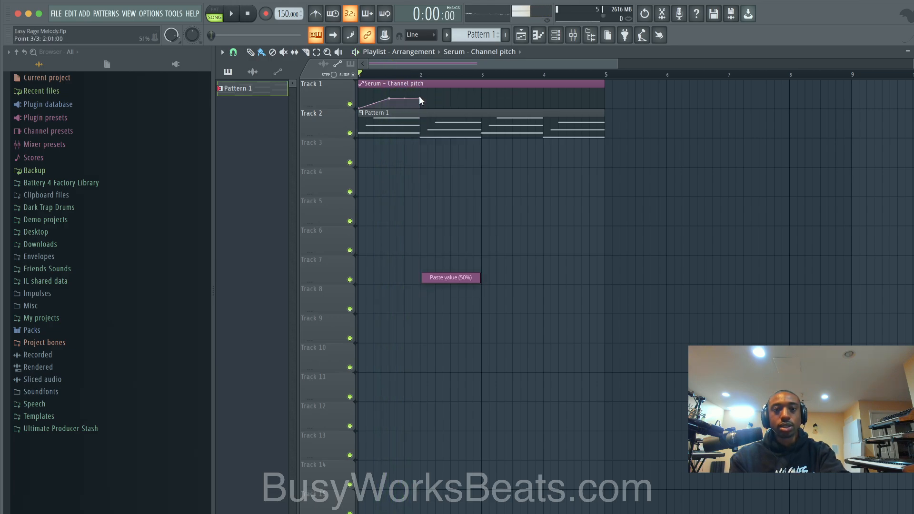
key(space)
Try a shorter pitch ramp by moving its end point back to 1:05:00, and play it repeatedly.
drag(373, 104, 377, 98)
key(space)
key(space)
key(space)
key(space)
key(space)
key(space)
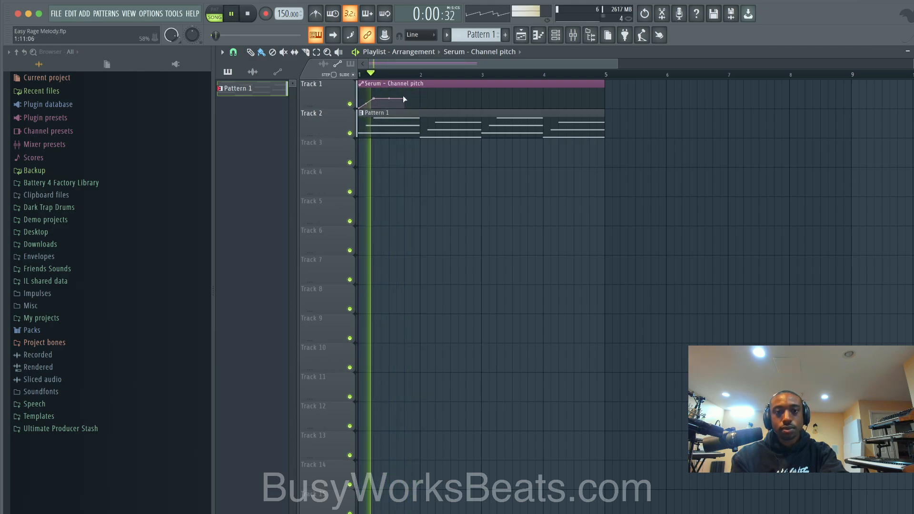
key(space)
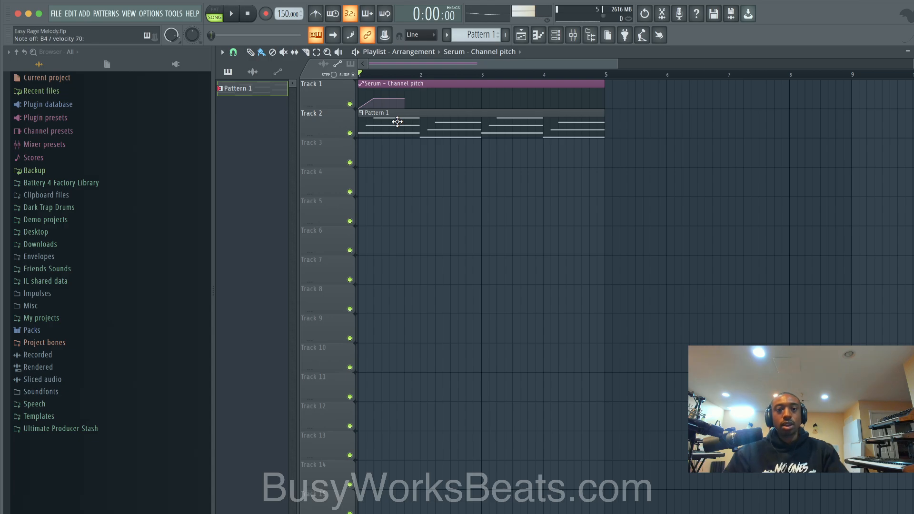
Align the first chord's E4 and B4 notes with the start of bar 1, play it, and return to the playlist.
double_click(433, 122)
drag(318, 214, 302, 307)
super+click(295, 259)
click(295, 245)
drag(295, 244, 283, 245)
key(space)
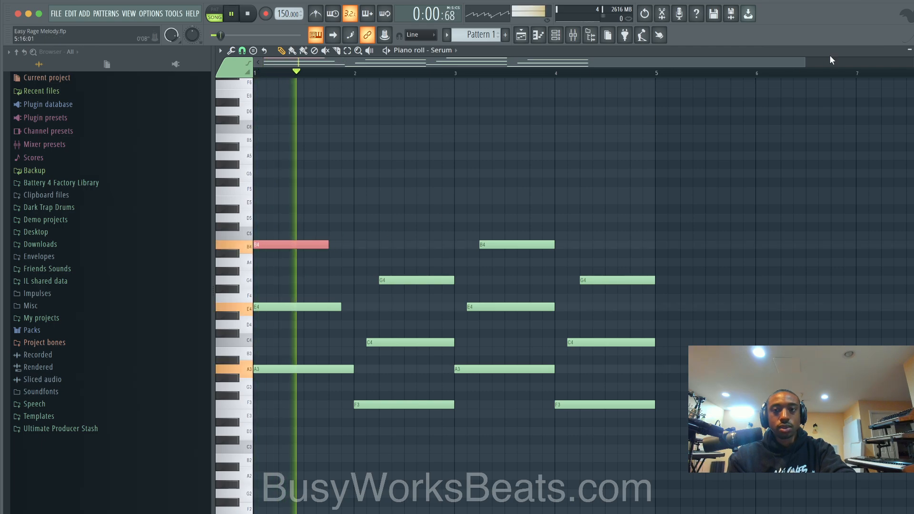
key(space)
click(913, 50)
key(F6)
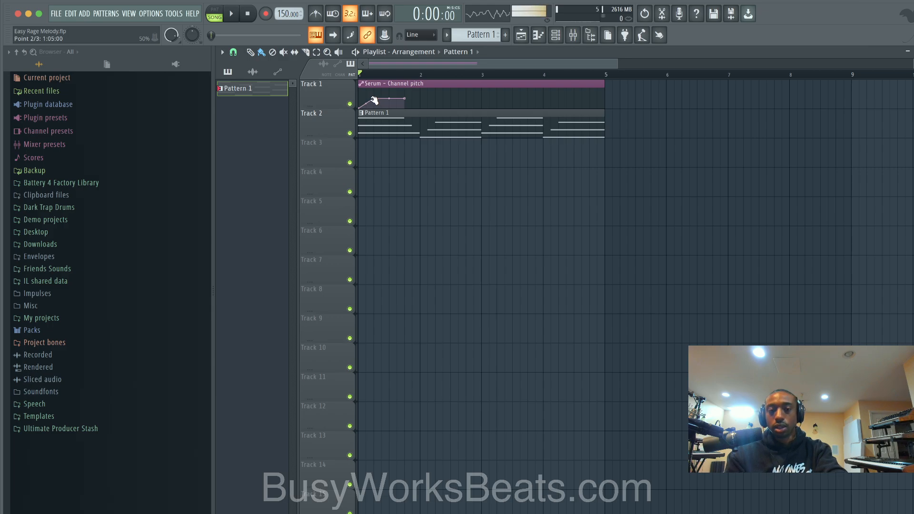
Move the pitch ramp's end point to 1:07:00, paste the 50% value into it, and play the result.
key(space)
drag(375, 98, 382, 98)
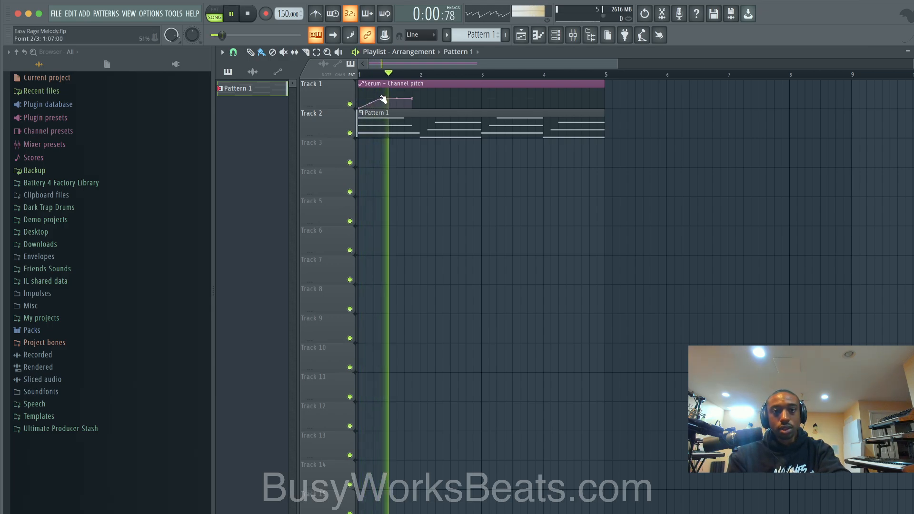
key(space)
right_click(383, 98)
key(v)
key(space)
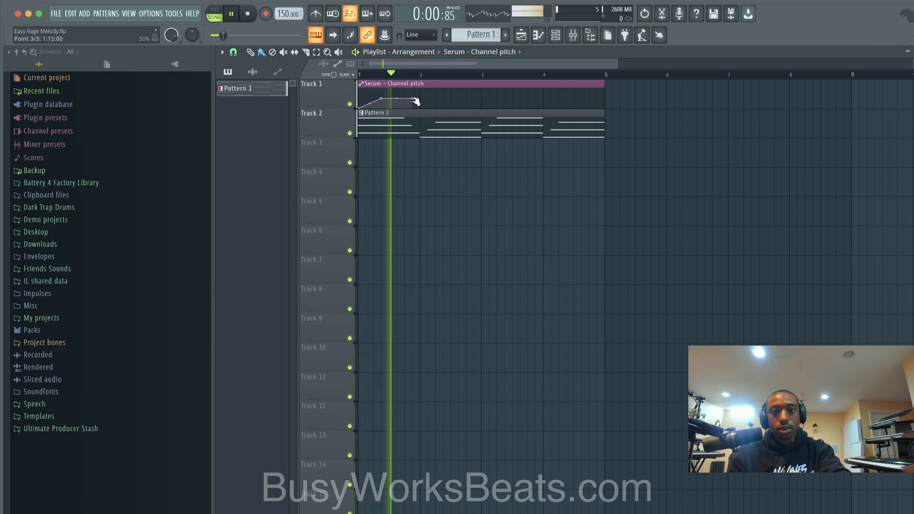
Move the pitch clip's last point to the start of bar 2 and paste the 50% value into it.
drag(412, 98, 420, 98)
key(space)
right_click(420, 98)
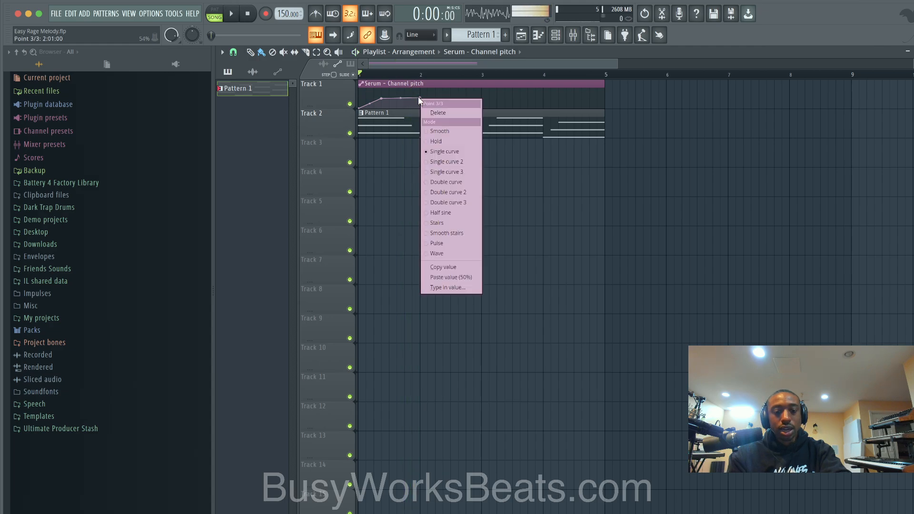
click(419, 96)
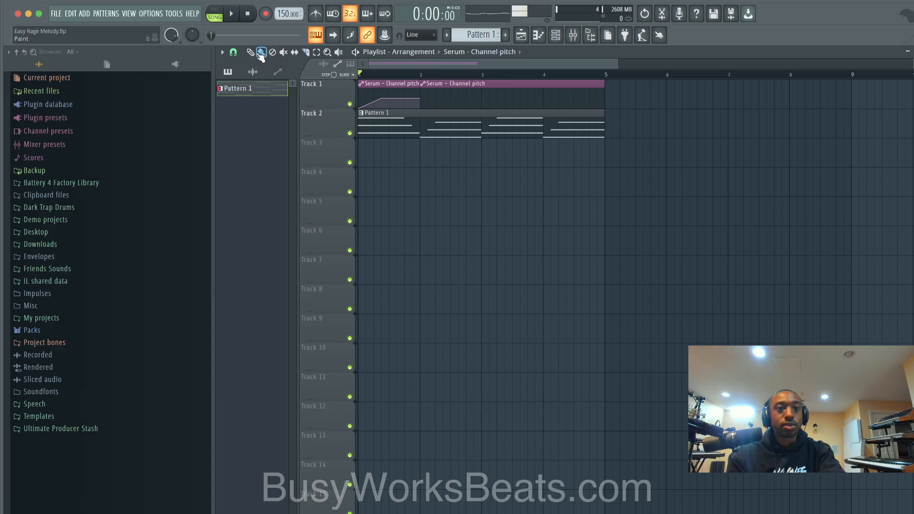
Reduce the pitch automation to a one-bar clip and, with snap set to Bar, repeat it across bars 2 to 4.
right_click(484, 82)
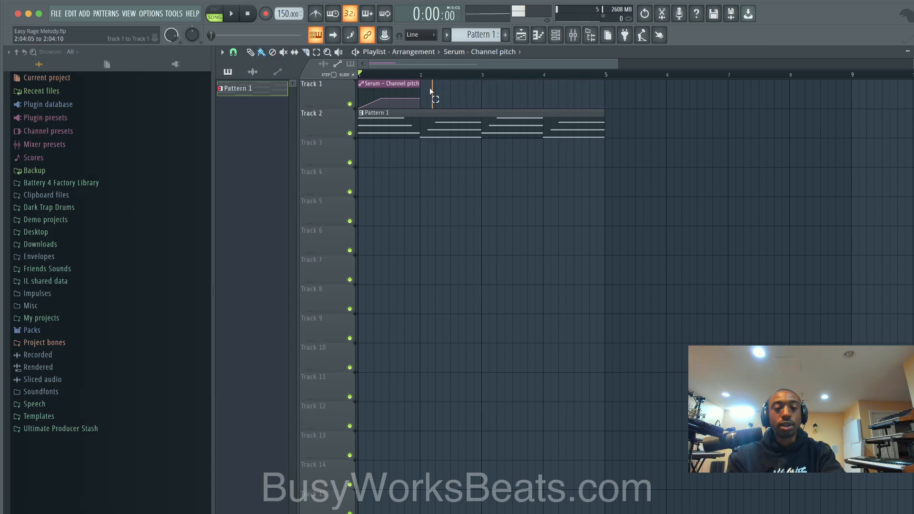
drag(378, 88, 442, 83)
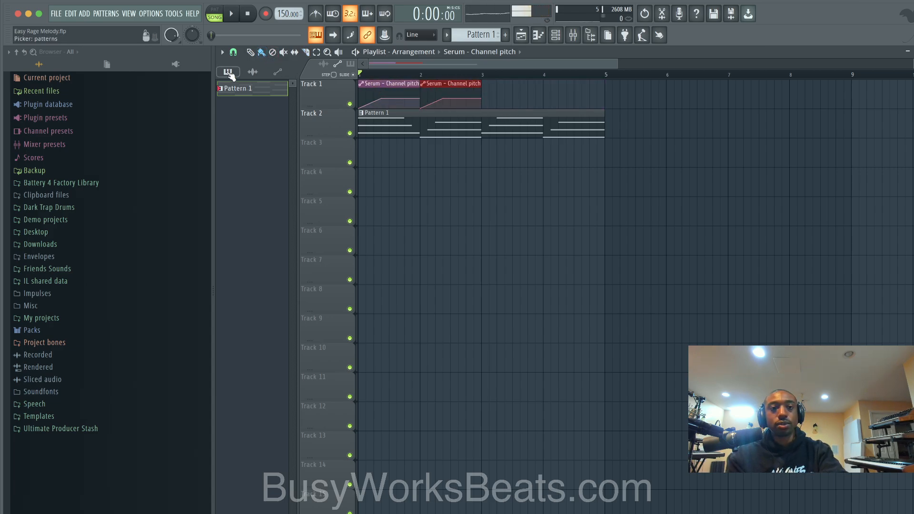
click(233, 53)
click(248, 214)
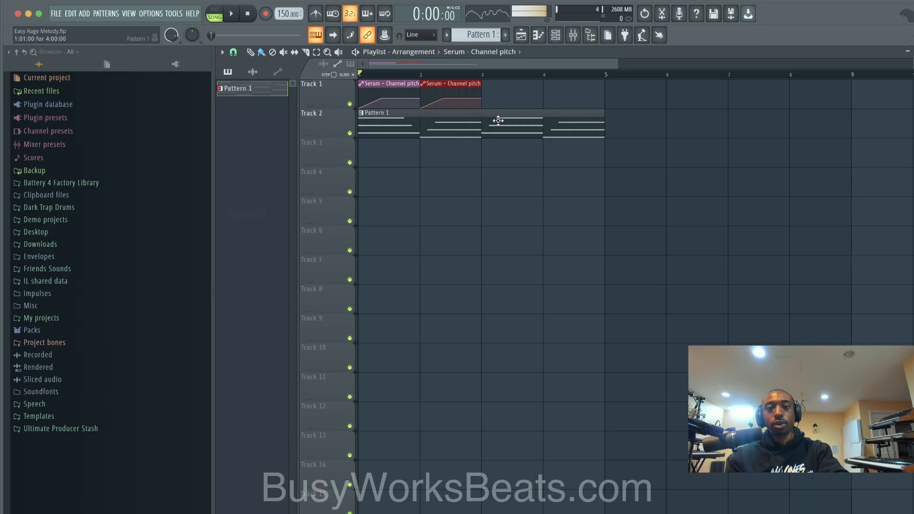
key(ctrl+b)
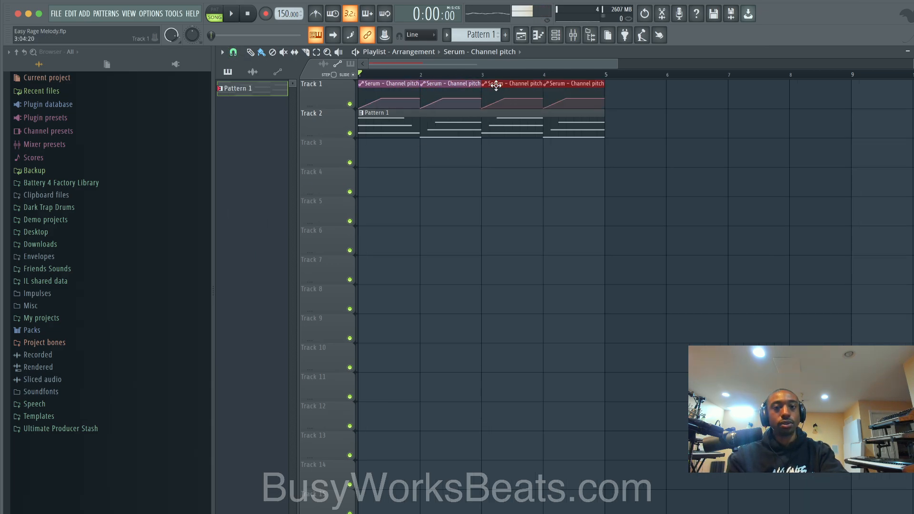
Play the arrangement, then align the second chord's C4 and G4 notes with the start of bar 2.
key(space)
key(space)
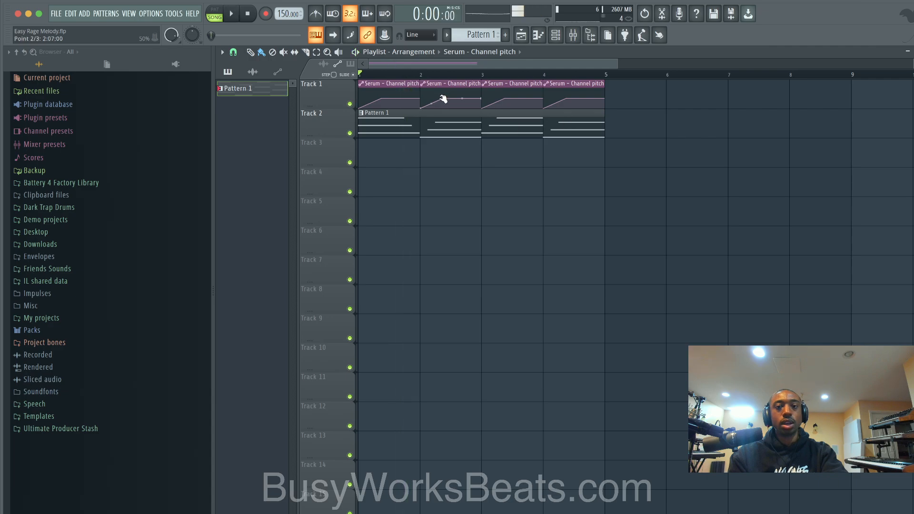
double_click(443, 119)
drag(867, 67, 689, 80)
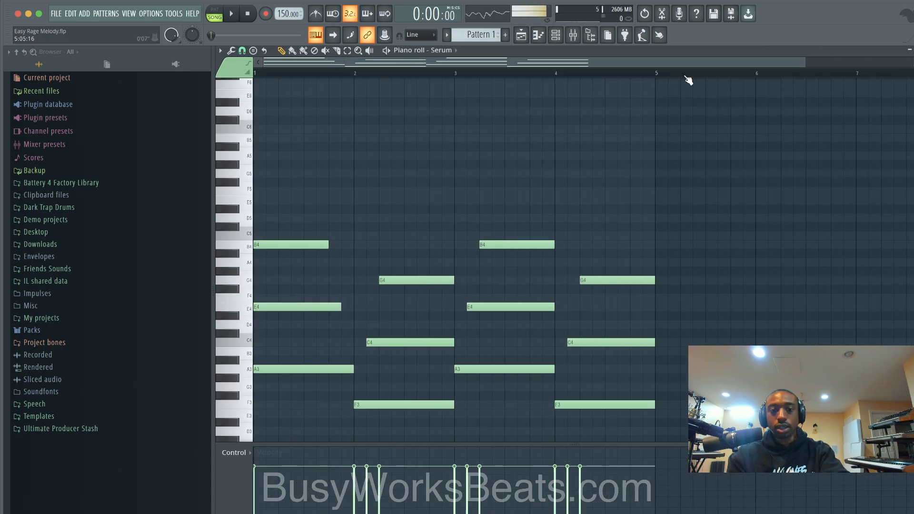
drag(414, 241, 405, 339)
super+click(406, 305)
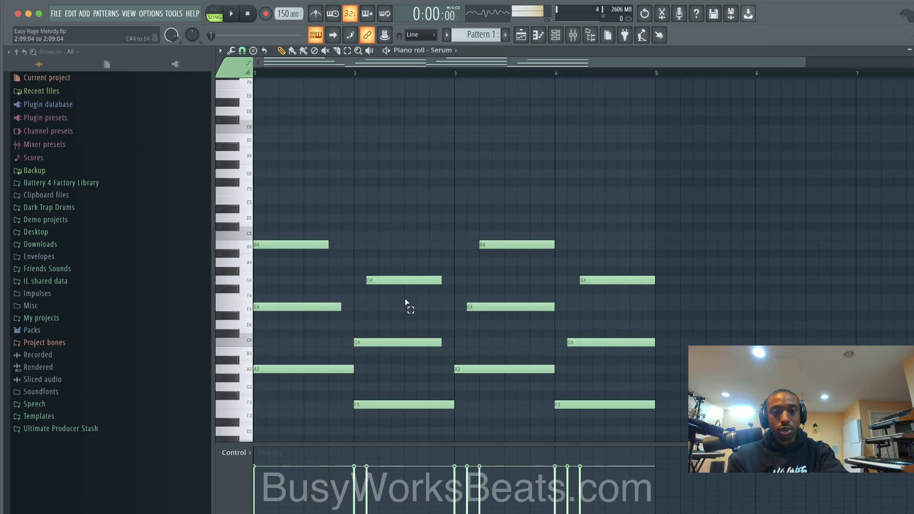
super+click(404, 280)
drag(403, 280, 391, 279)
Trim the Pattern 1 clip to two bars in the playlist, repeat it at bar 3, and play the arrangement.
click(913, 50)
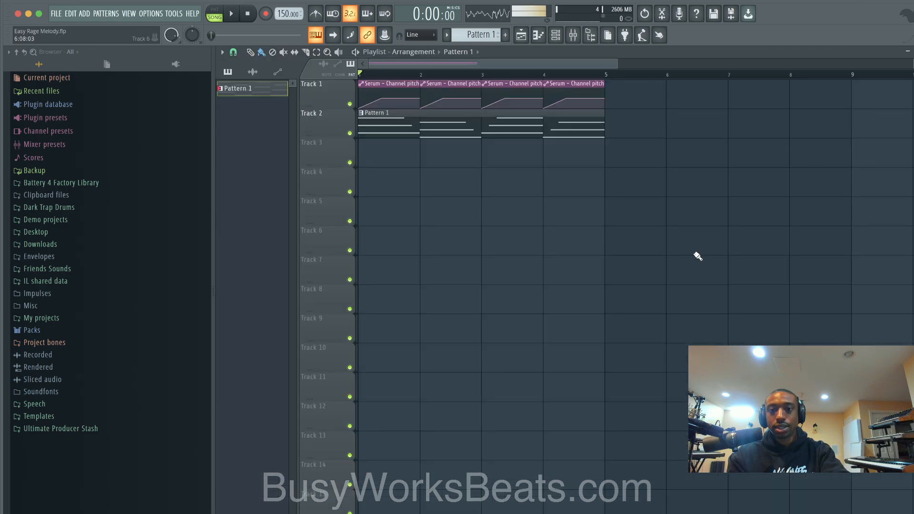
drag(604, 126, 526, 126)
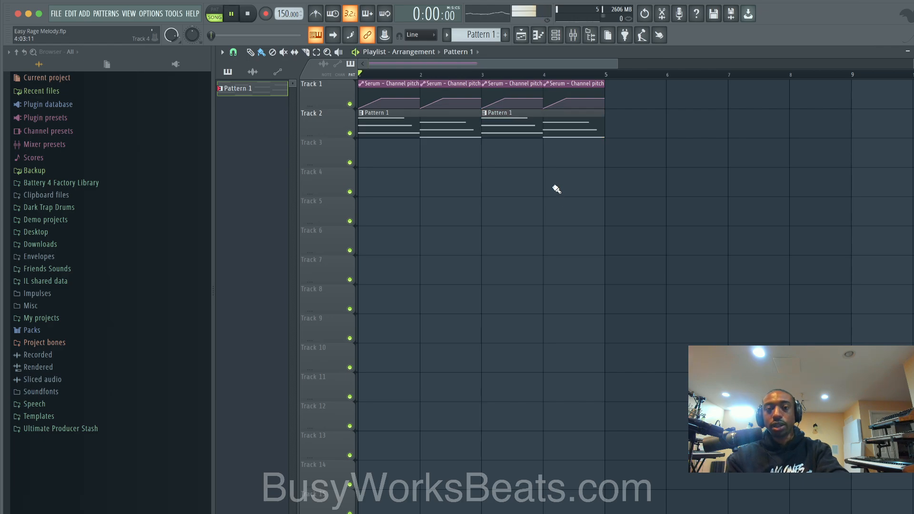
key(space)
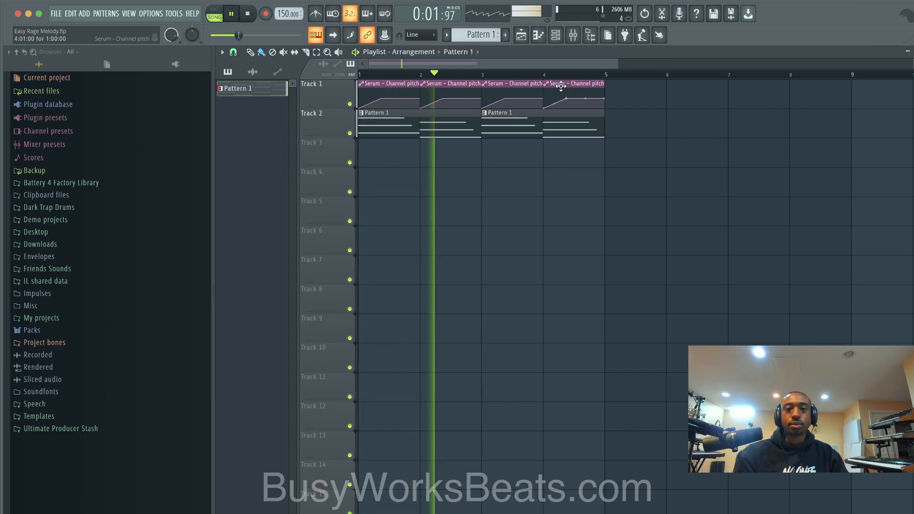
Extend all notes of the first two chords to full bar length and close the piano roll.
double_click(527, 112)
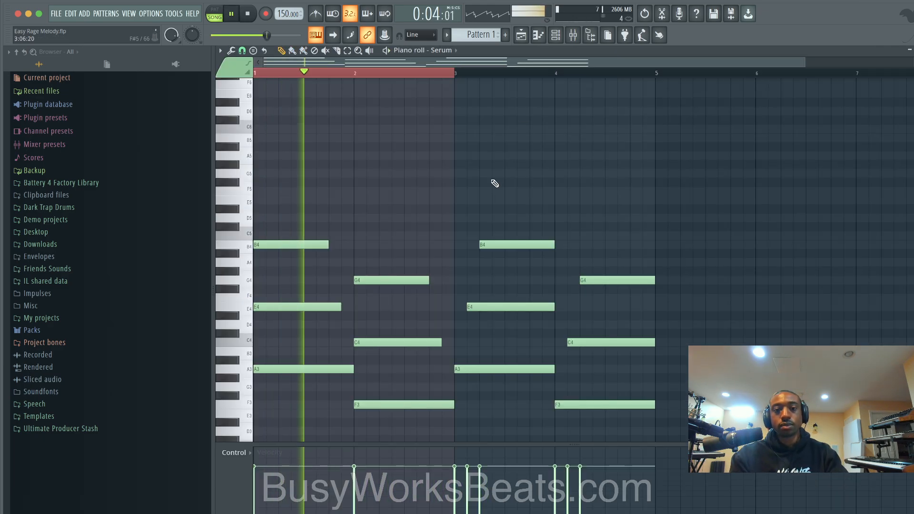
drag(433, 411, 302, 241)
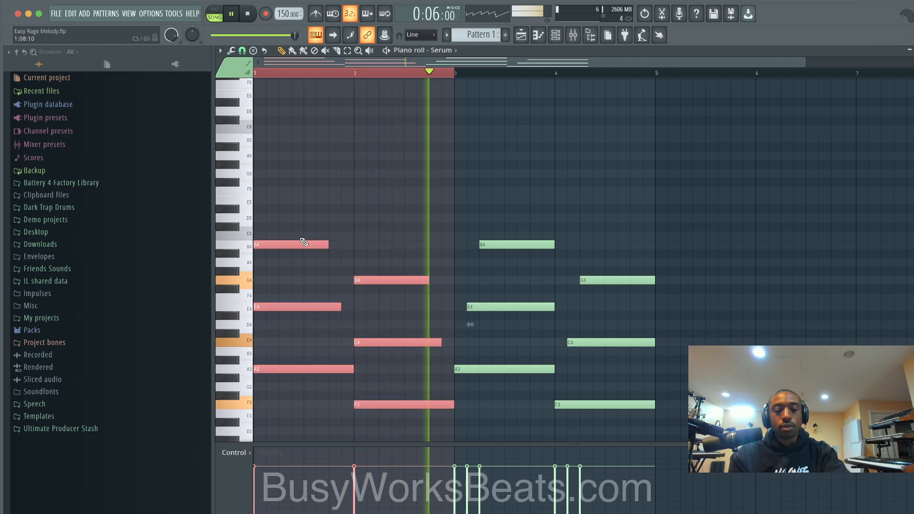
key(super+l)
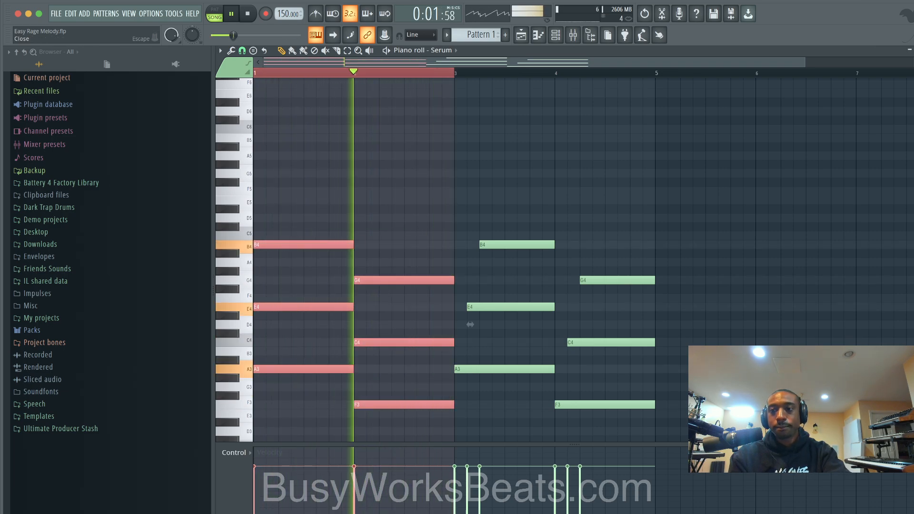
key(Escape)
Reopen Serum, stop playback, and set oscillator A's unison to 2 voices.
click(327, 81)
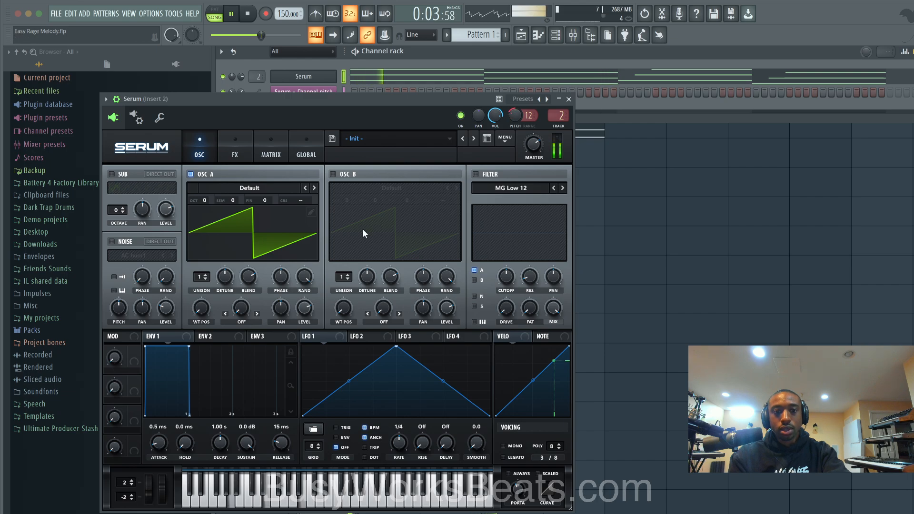
key(space)
click(206, 277)
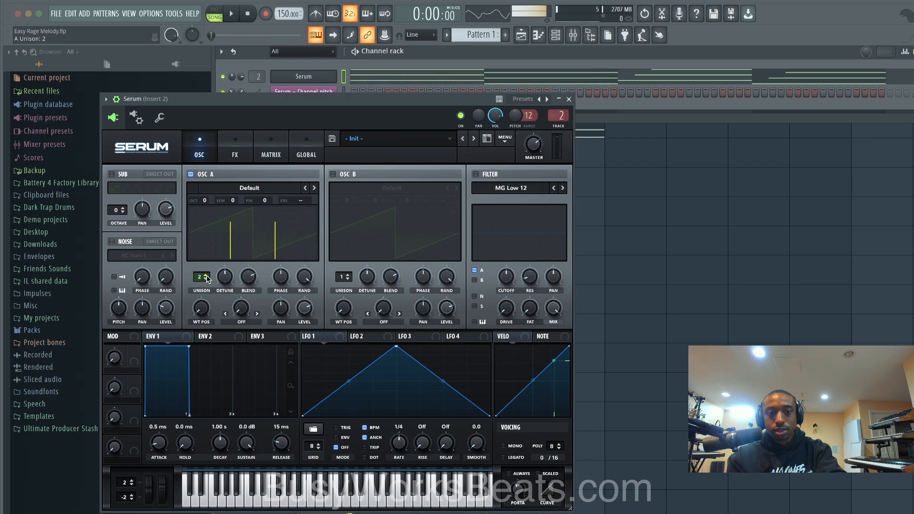
Set oscillator A's unison detune to 0.03 and its unison to 4 voices while auditioning the arrangement, and close Serum.
drag(225, 277, 228, 313)
key(space)
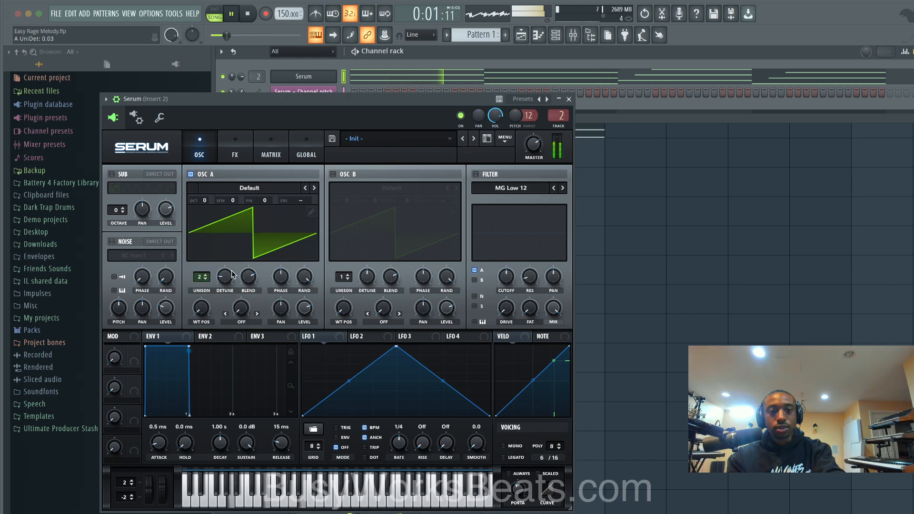
click(206, 275)
click(206, 275)
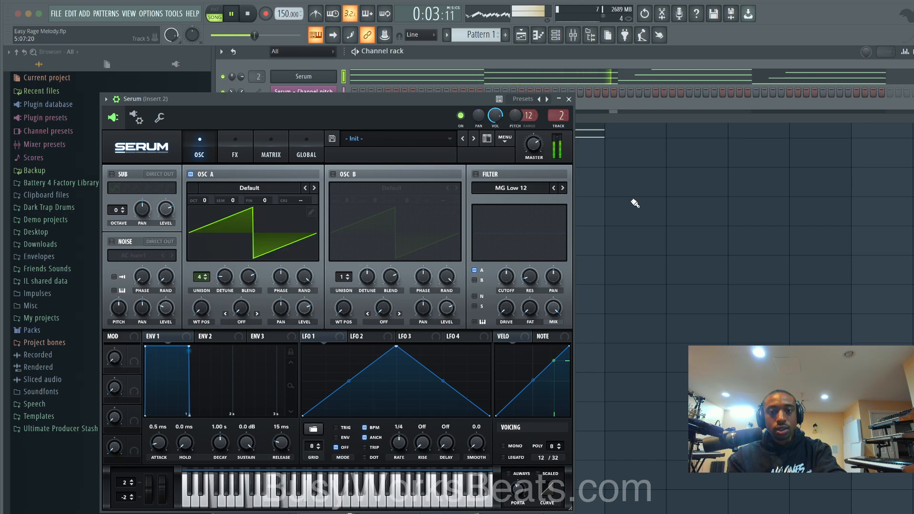
click(587, 144)
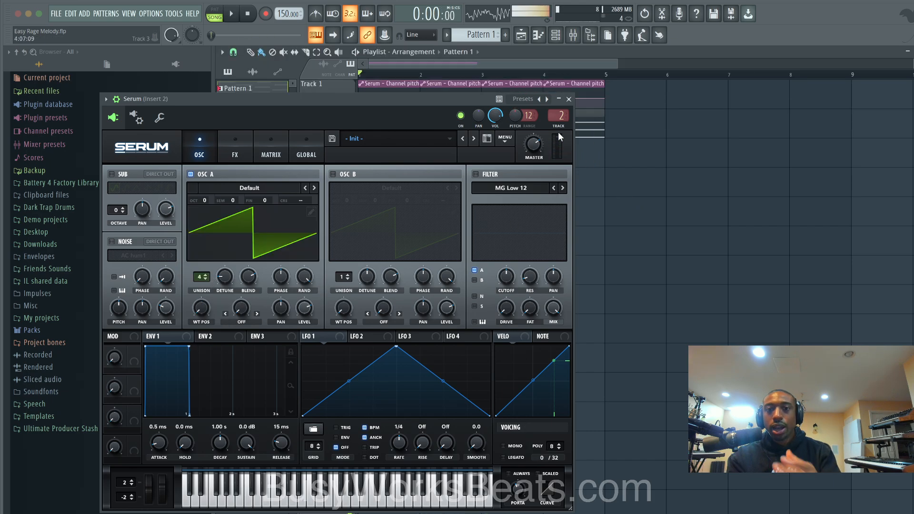
key(space)
click(569, 99)
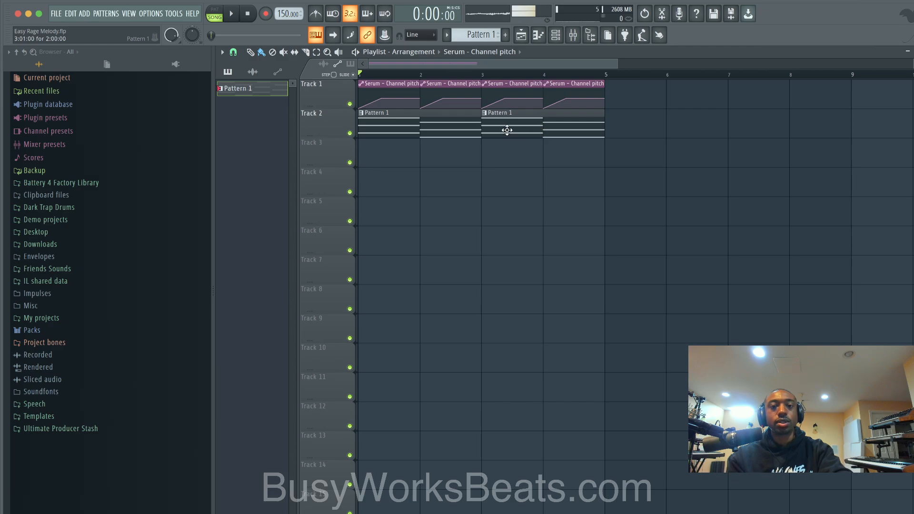
Delete all clips from the playlist and check the Serum channel's notes in the piano roll.
key(ctrl+a)
key(Delete)
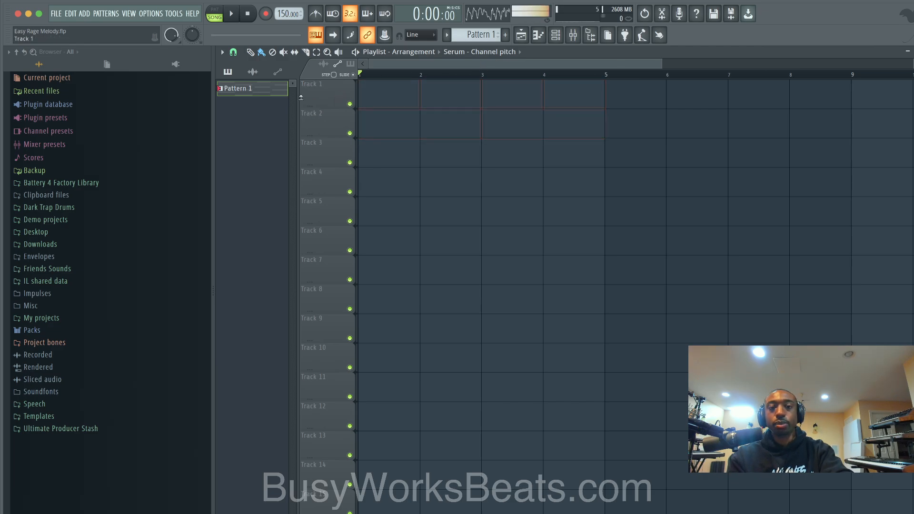
click(556, 35)
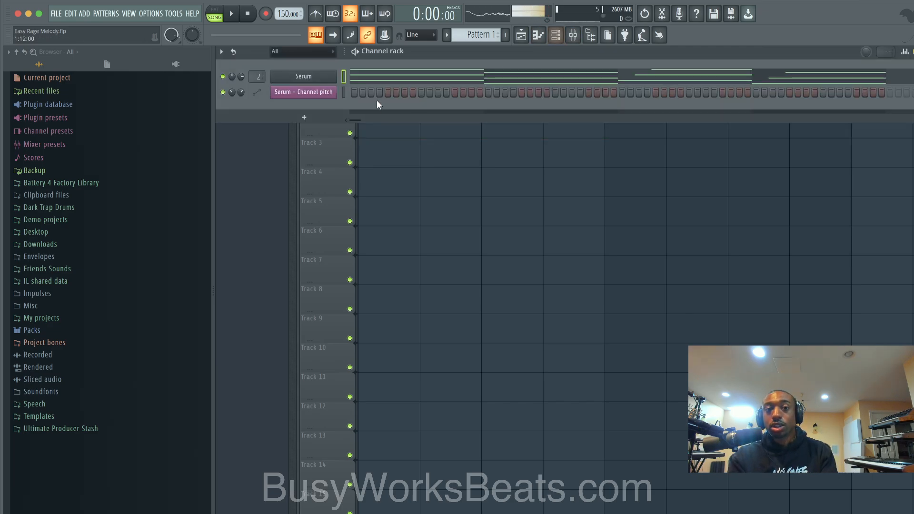
click(496, 69)
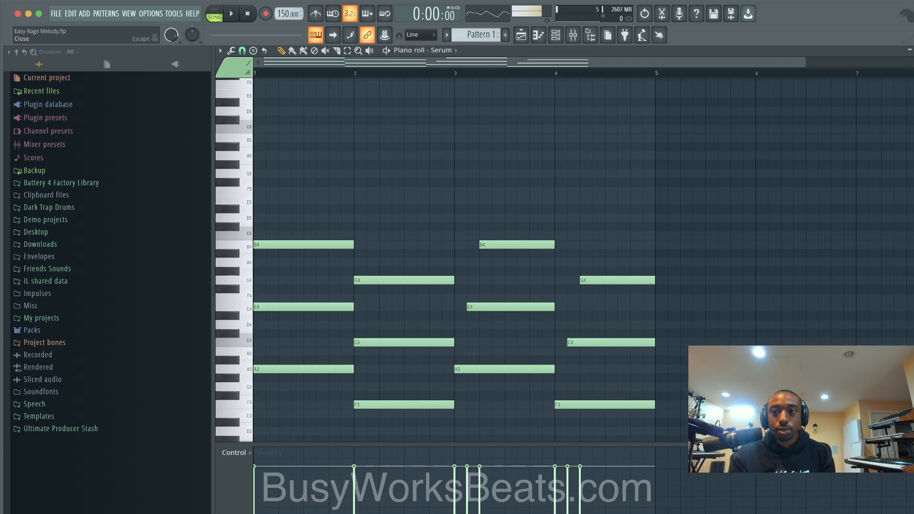
key(Escape)
Place Pattern 1 at bar 1 of Track 1, trim away its first two bars so only the staggered chords remain, and play it.
click(370, 99)
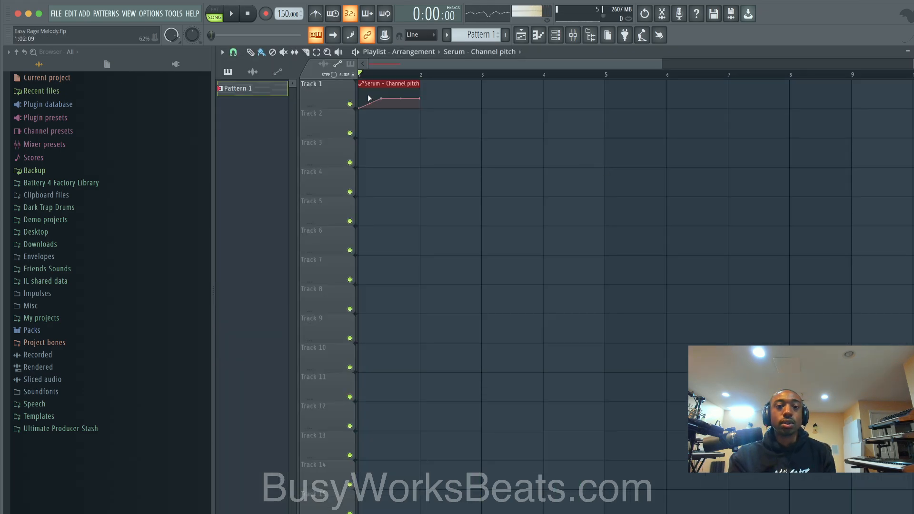
right_click(391, 84)
drag(250, 88, 362, 87)
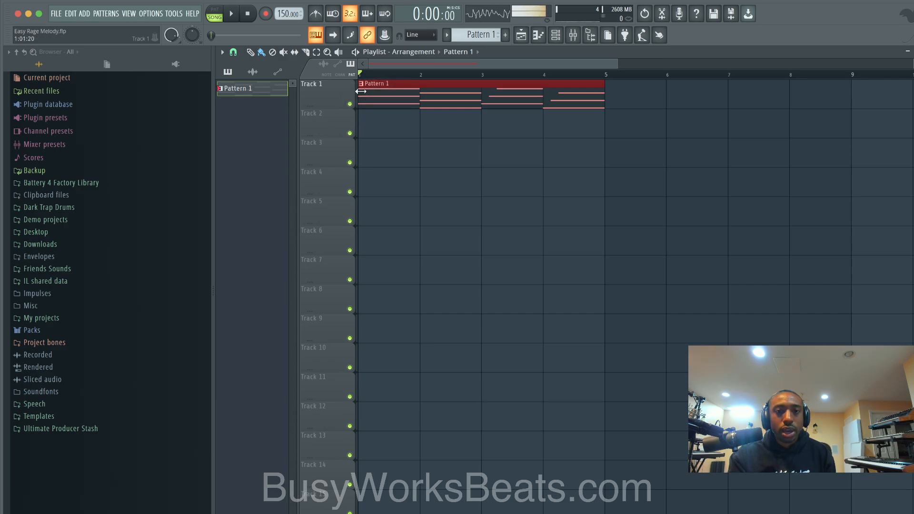
mouse_move(360, 91)
mouse_down()
mouse_move(469, 92)
mouse_move(369, 95)
mouse_up()
key(space)
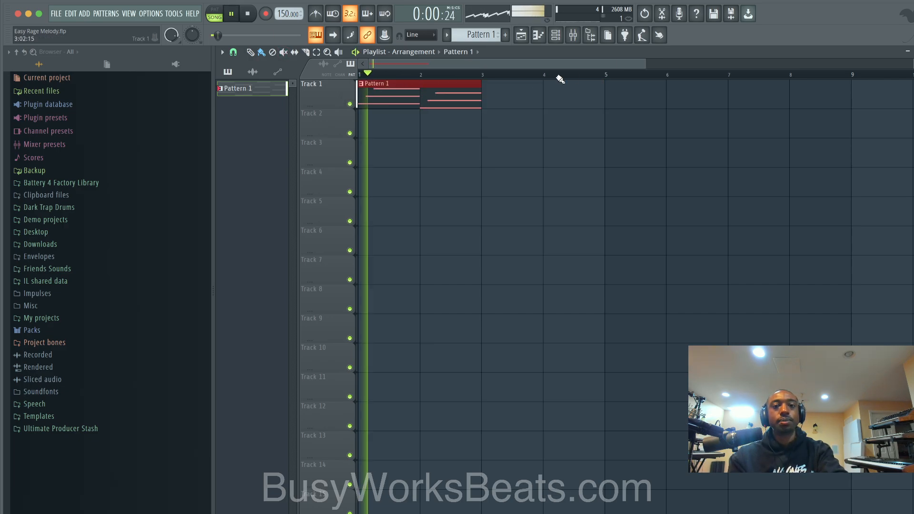
Reopen Serum from the channel rack, raise oscillator A's unison detune to 0.30, and audition the melody.
click(560, 42)
click(325, 81)
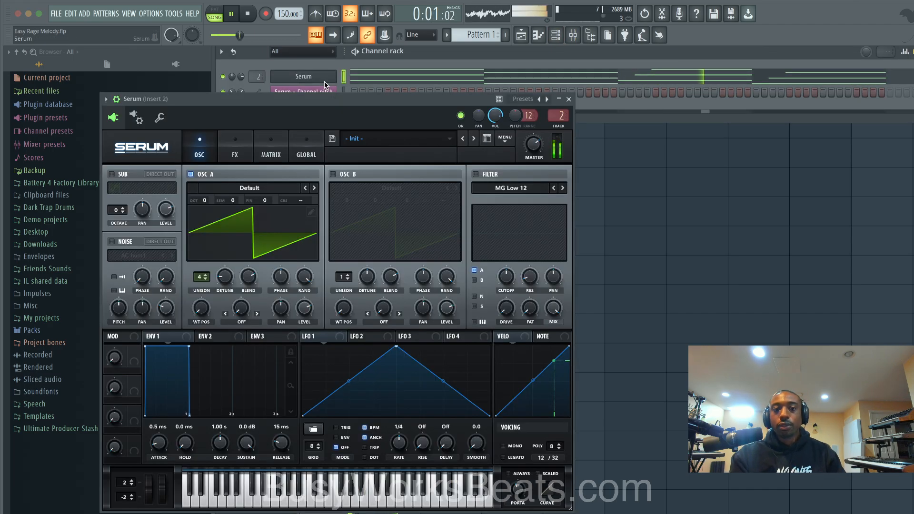
key(space)
mouse_move(228, 284)
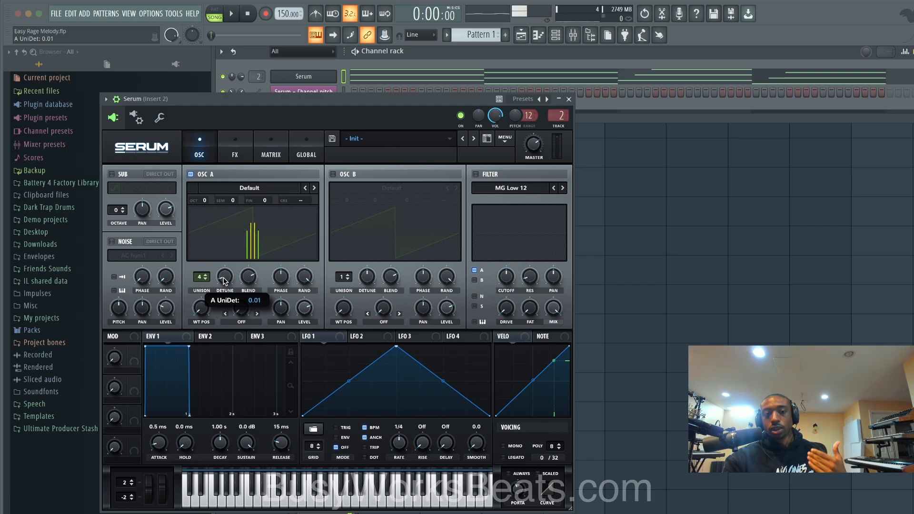
drag(224, 281, 228, 232)
key(space)
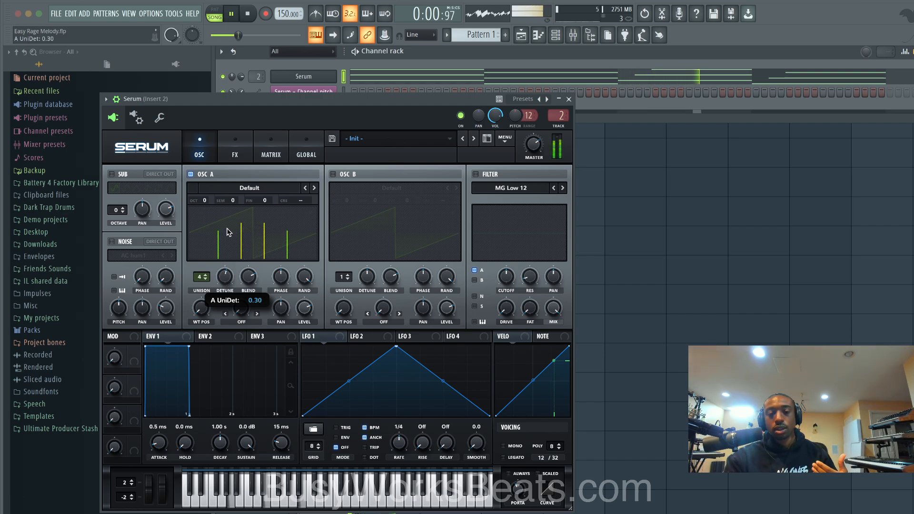
key(space)
key(space)
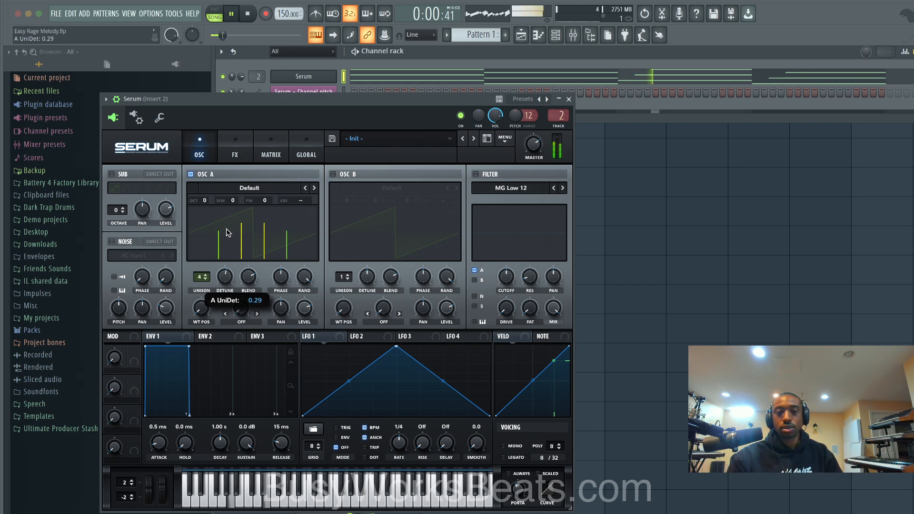
Lower oscillator A's unison detune to 0.00 and audition the melody with small detune adjustments.
drag(227, 230, 223, 286)
key(space)
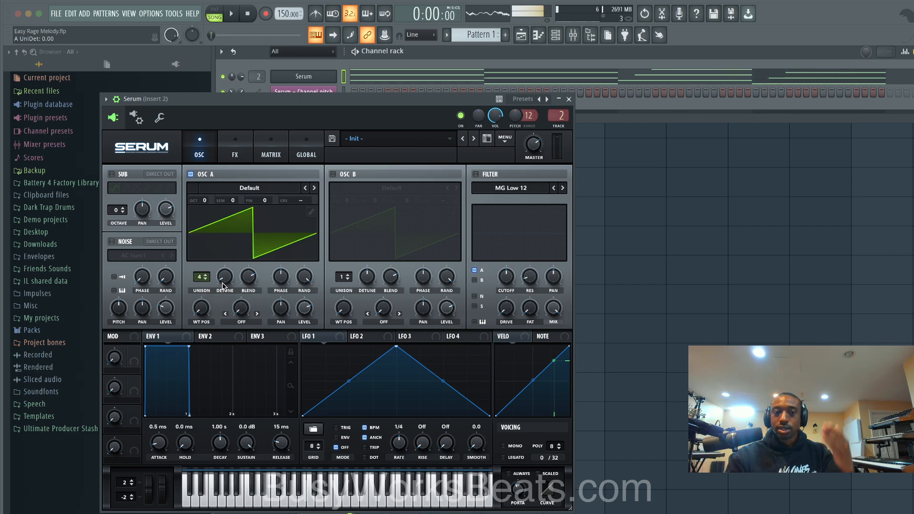
click(222, 284)
key(space)
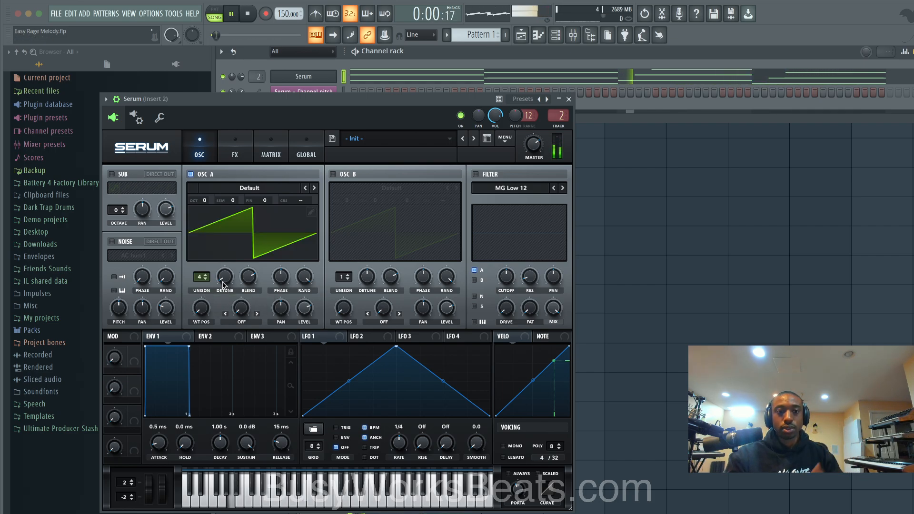
drag(223, 284, 222, 278)
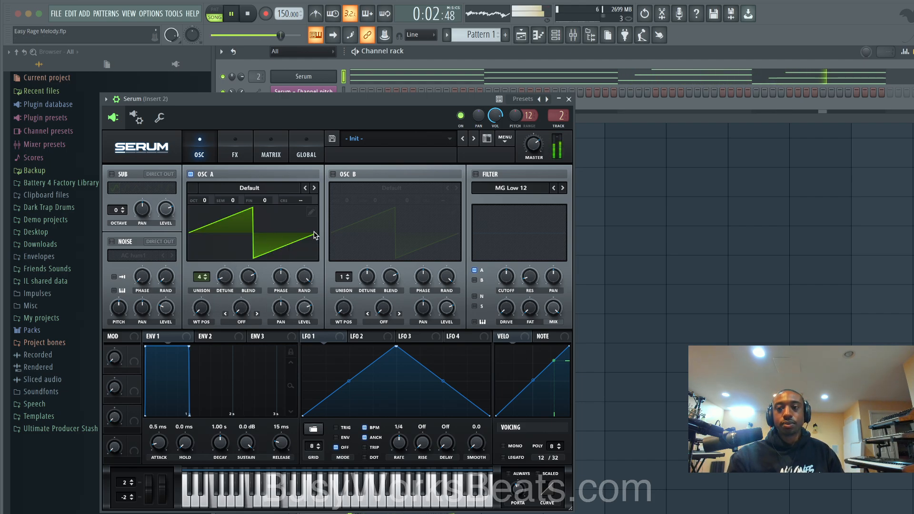
key(space)
Load the Analog wavetable Basic Shapes into oscillator A and set its wavetable position to 4 while playing the arrangement.
click(288, 190)
mouse_move(288, 200)
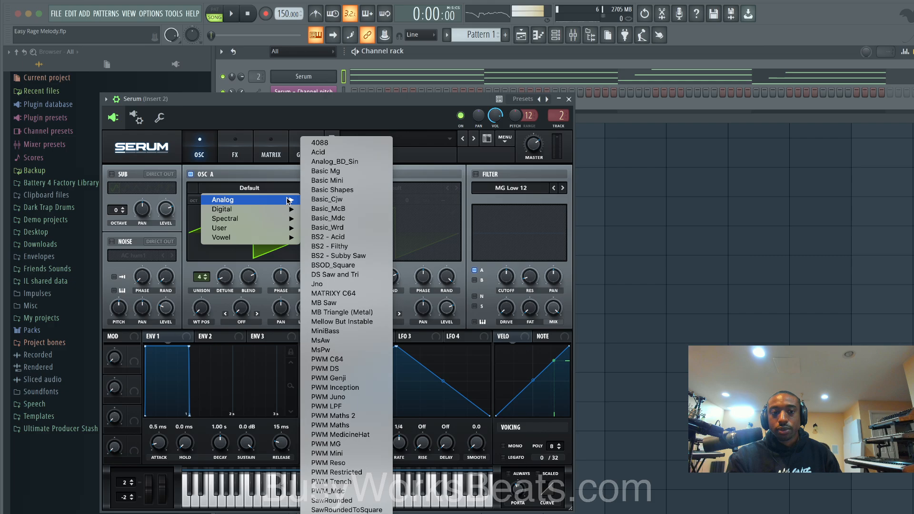
click(350, 189)
click(225, 248)
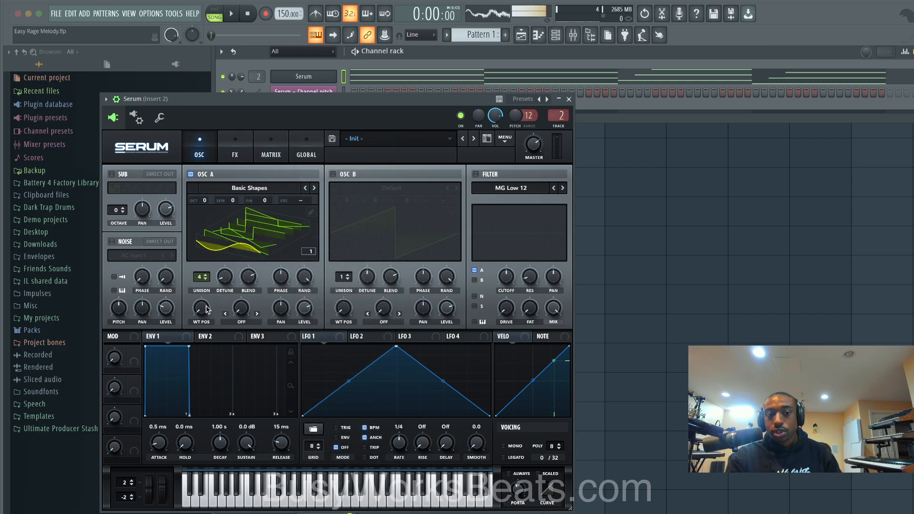
drag(208, 310, 211, 272)
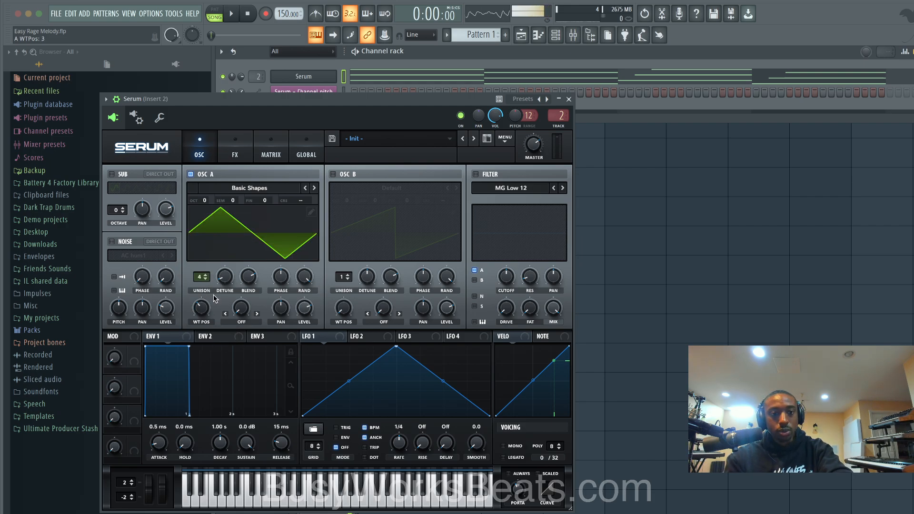
key(space)
scroll(205, 299, up, 1)
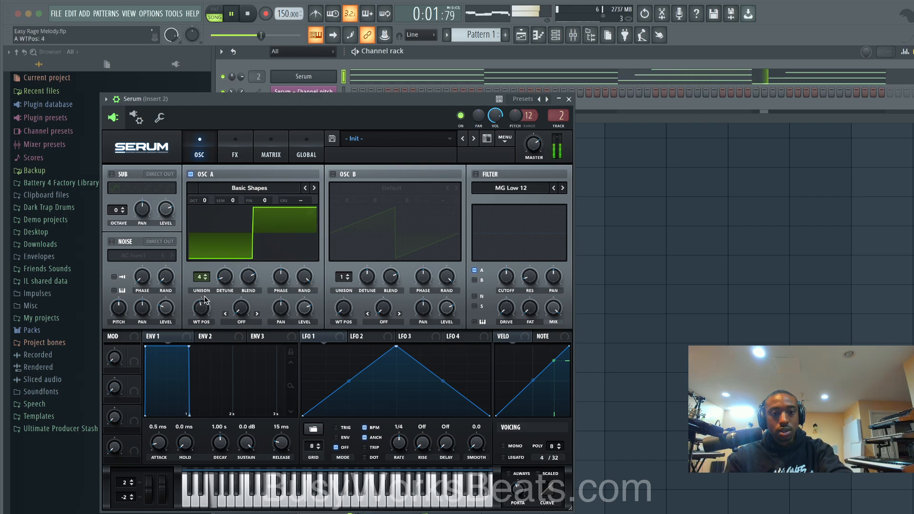
Bring oscillator A's unison detune down to 0.00 and reduce its unison to 3 voices during playback.
click(222, 282)
key(space)
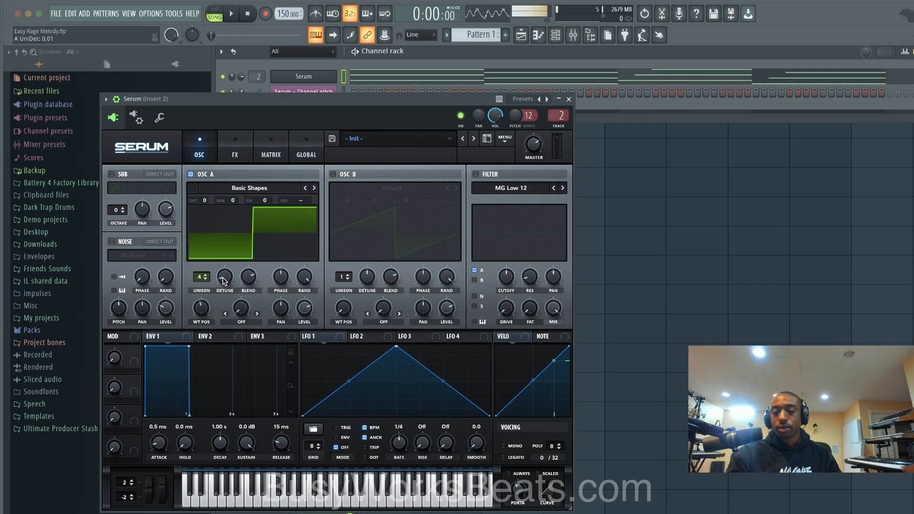
key(space)
drag(222, 280, 223, 285)
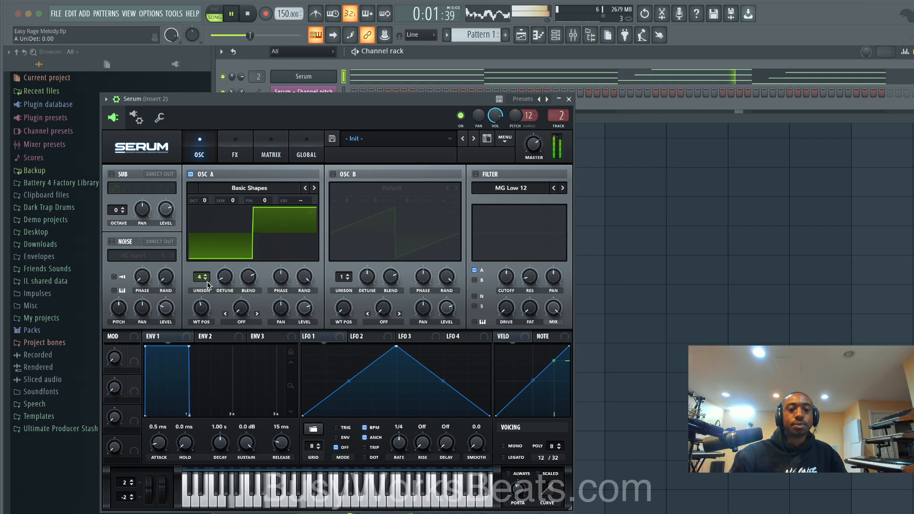
click(205, 280)
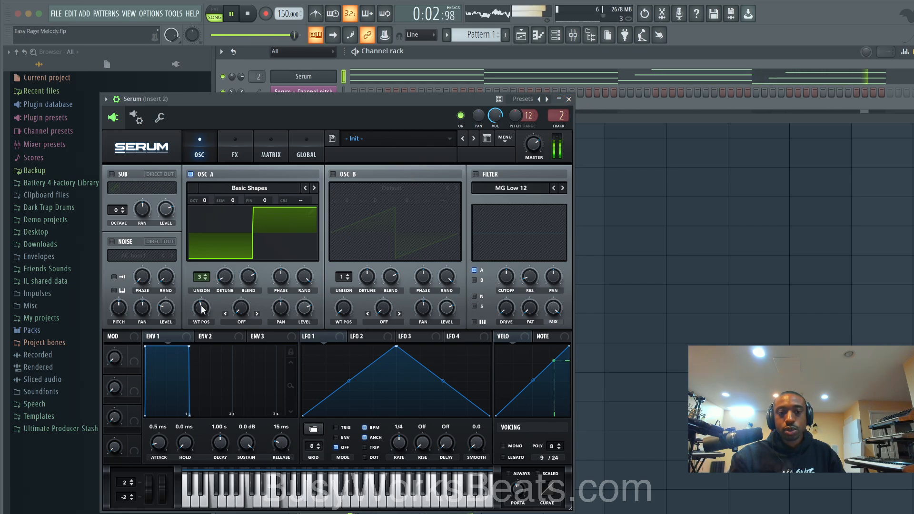
Set oscillator A's wavetable position to 2 and unison to 8 voices with detune at 0.00, and close Serum.
mouse_move(202, 310)
mouse_down()
mouse_move(197, 347)
mouse_move(205, 299)
mouse_up()
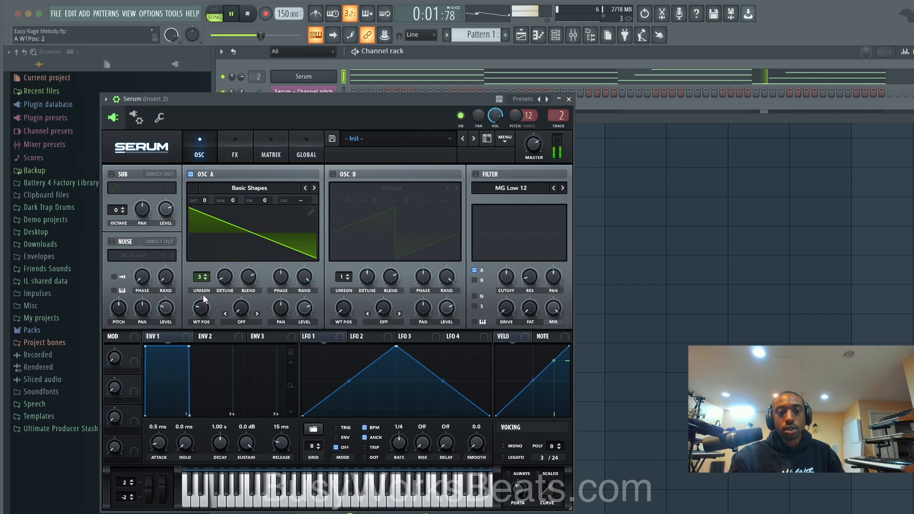
click(206, 274)
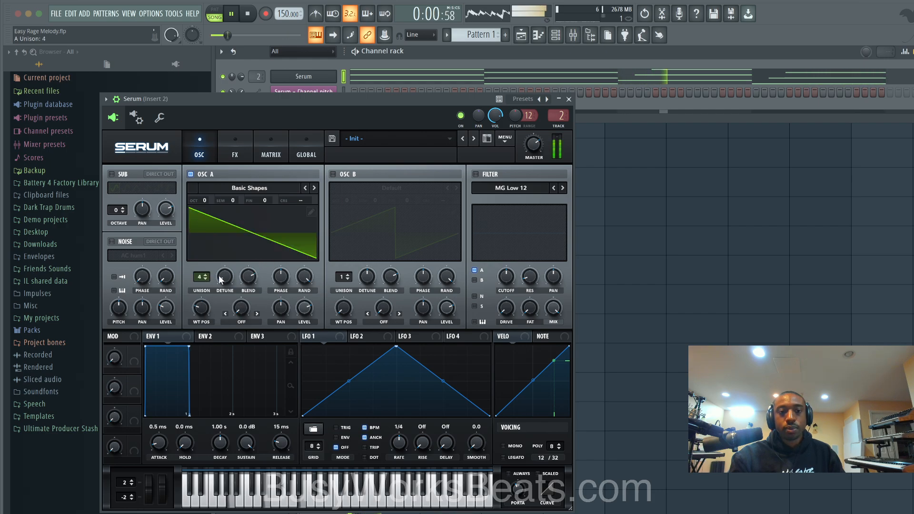
click(205, 275)
click(205, 275)
click(206, 275)
click(205, 275)
mouse_move(223, 277)
mouse_down()
mouse_move(222, 258)
mouse_move(222, 286)
mouse_move(217, 272)
mouse_up()
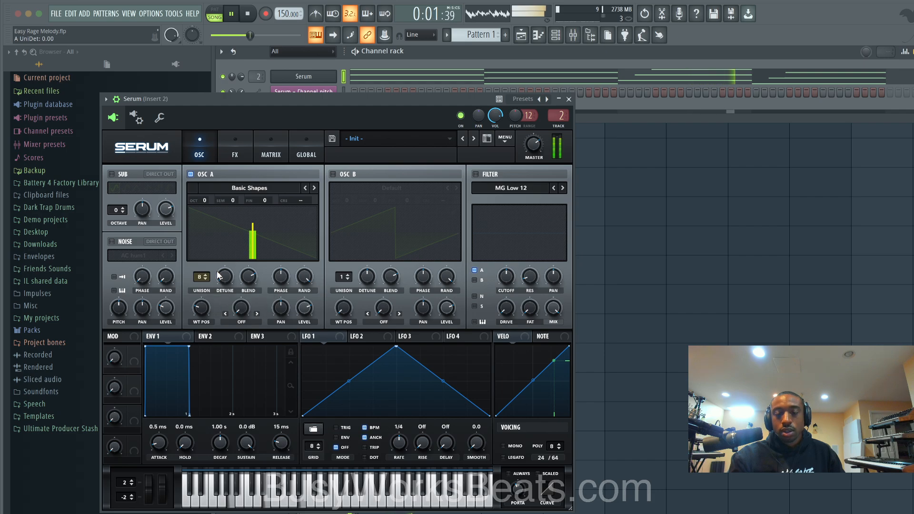
key(space)
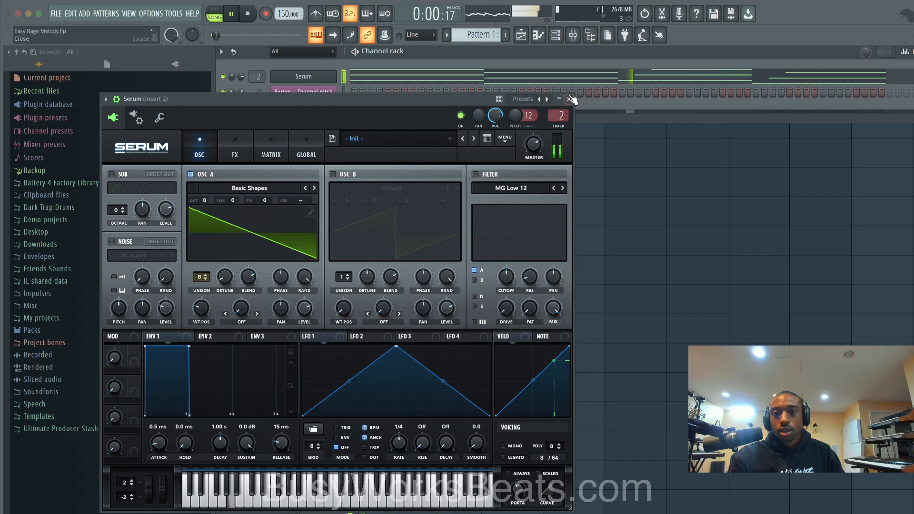
click(568, 99)
Duplicate the B4 note in bar 3 and the G4 note in bar 4 one octave up in the piano roll, and play the result.
click(506, 75)
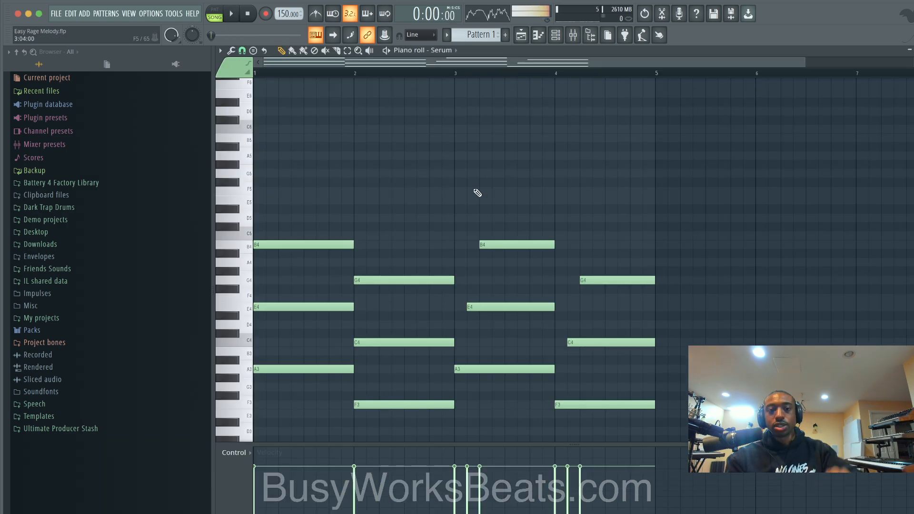
drag(507, 224, 610, 280)
key(ctrl+Up)
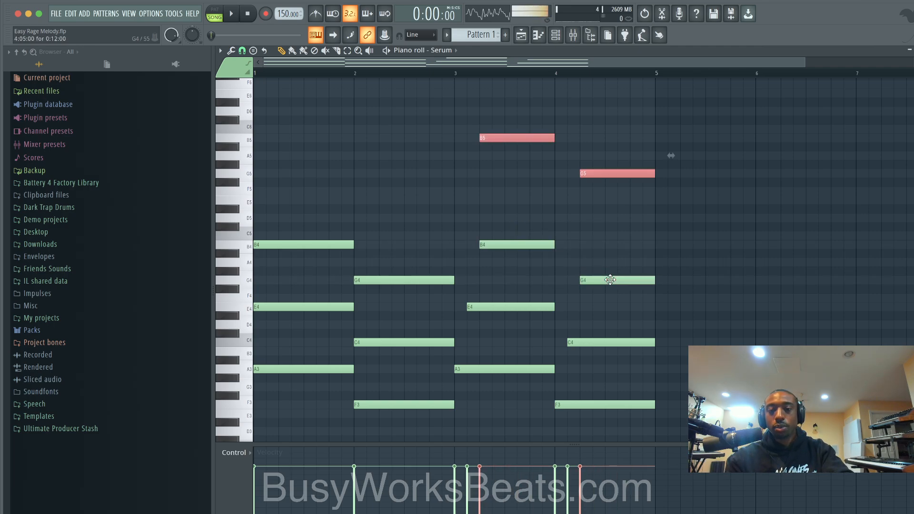
key(space)
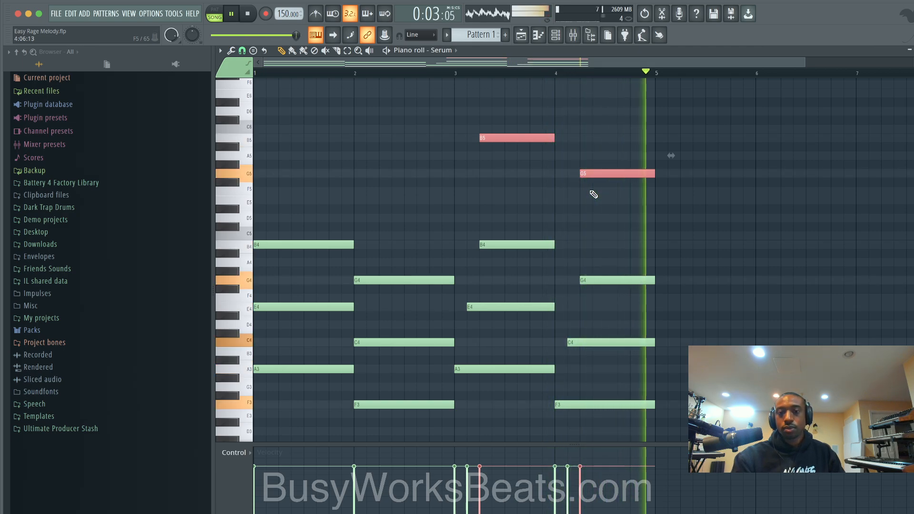
key(space)
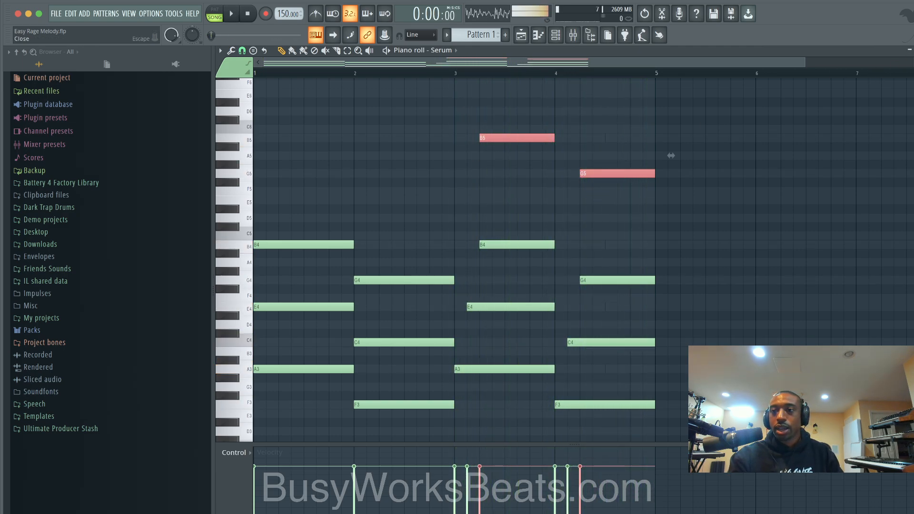
Add an A5 note at step 9 of bar 3 and shorten it to two steps.
scroll(515, 158, down, 2)
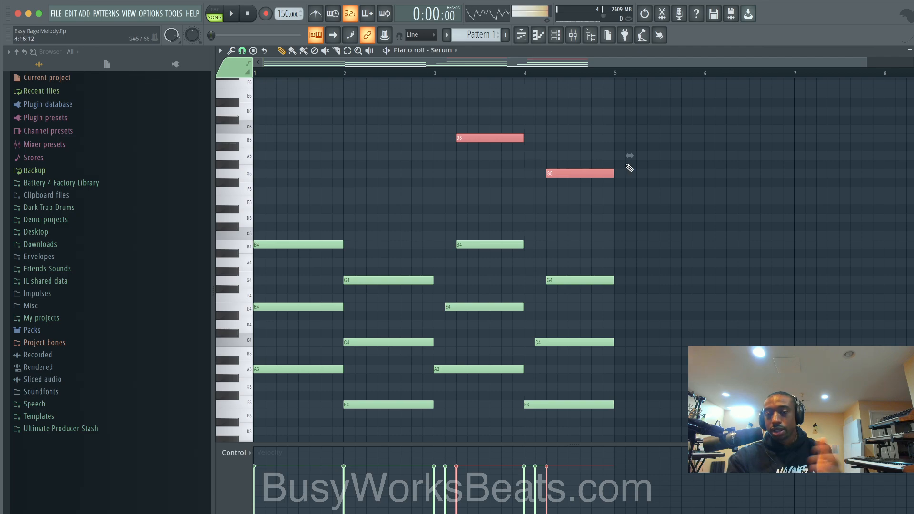
key(space)
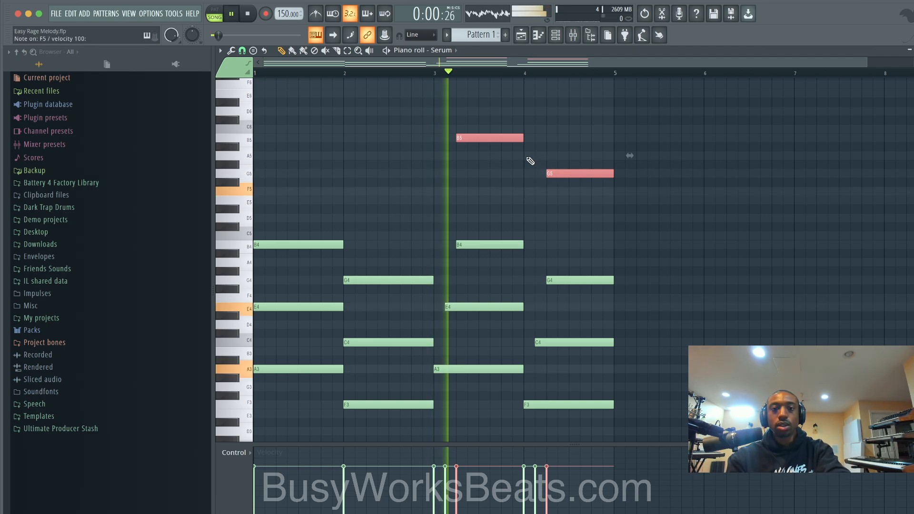
click(480, 155)
key(space)
drag(542, 155, 493, 156)
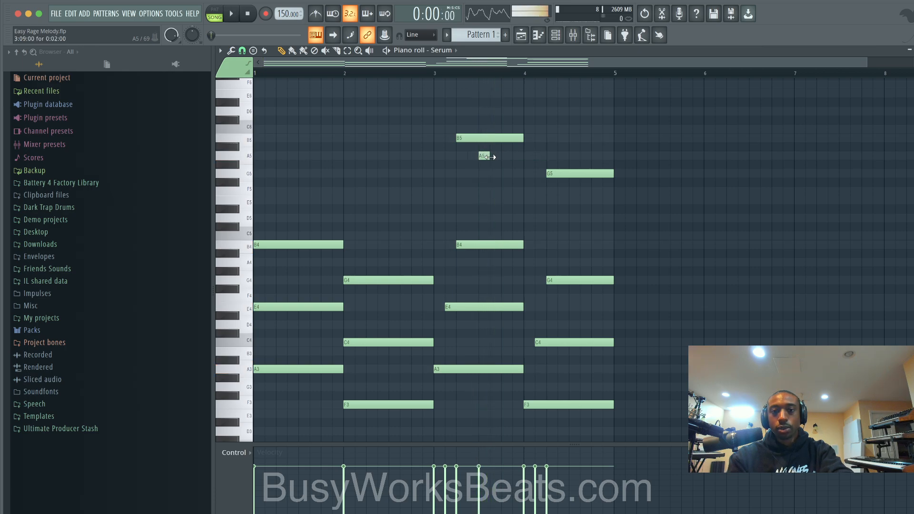
Add a B5 note at step 13 and a C6 note at step 15 of bar 3, and play the melody.
click(505, 138)
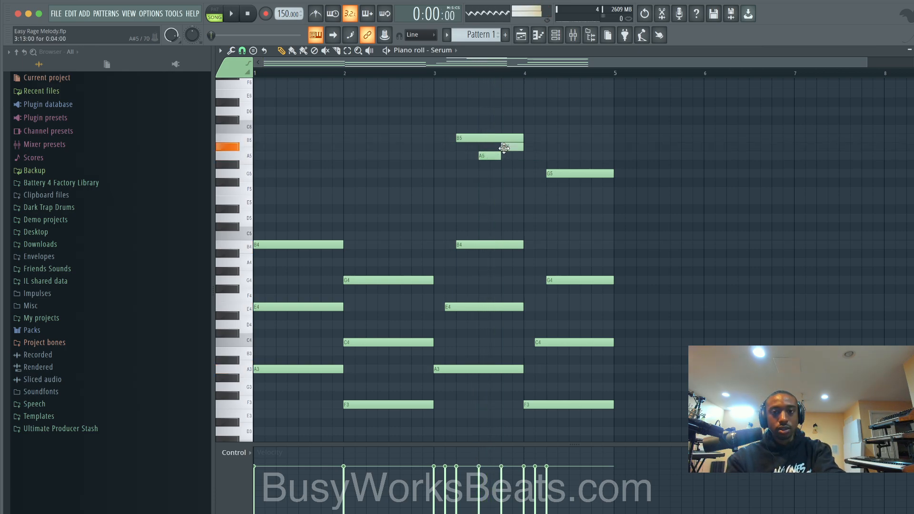
key(space)
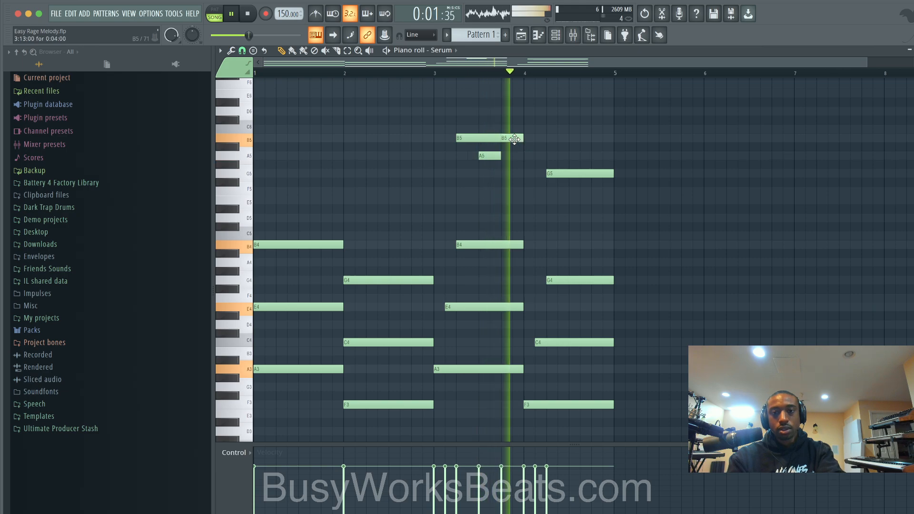
click(515, 129)
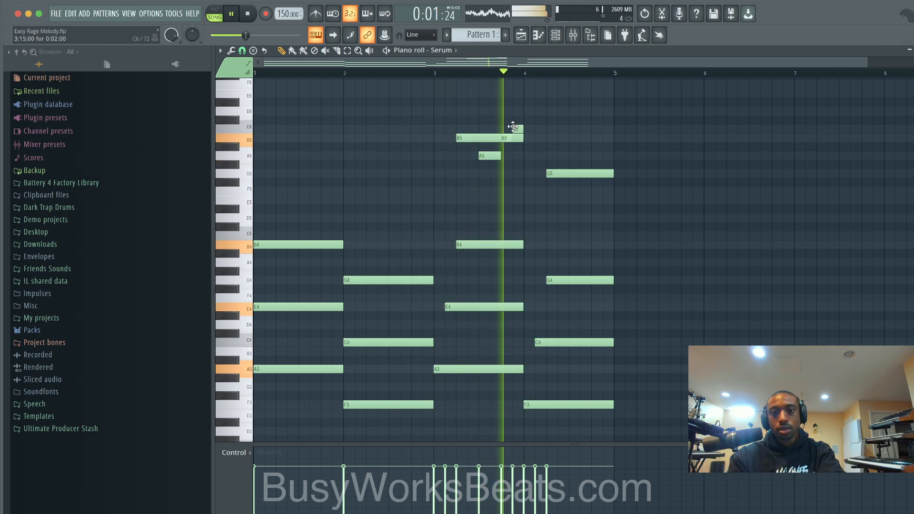
key(space)
click(488, 155)
key(space)
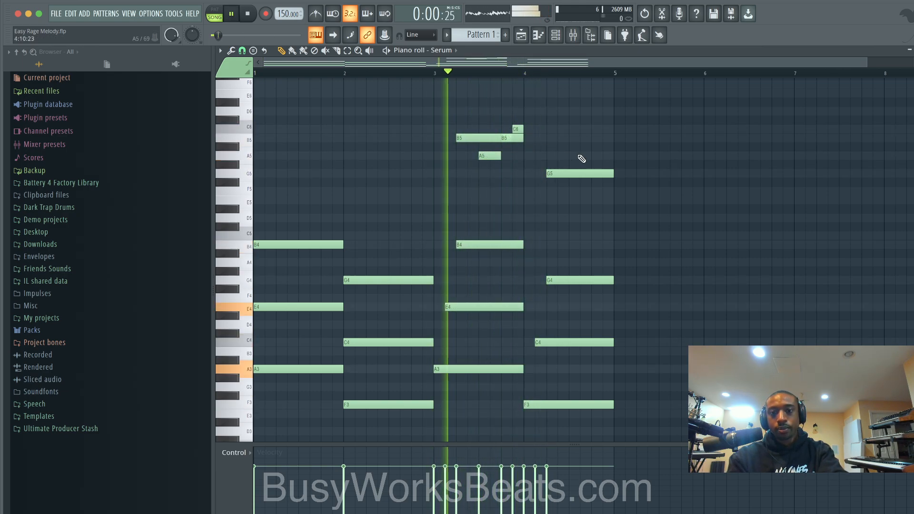
Add an A5 note at step 9 and an E5 note at step 13 of bar 4, and play the result.
click(573, 157)
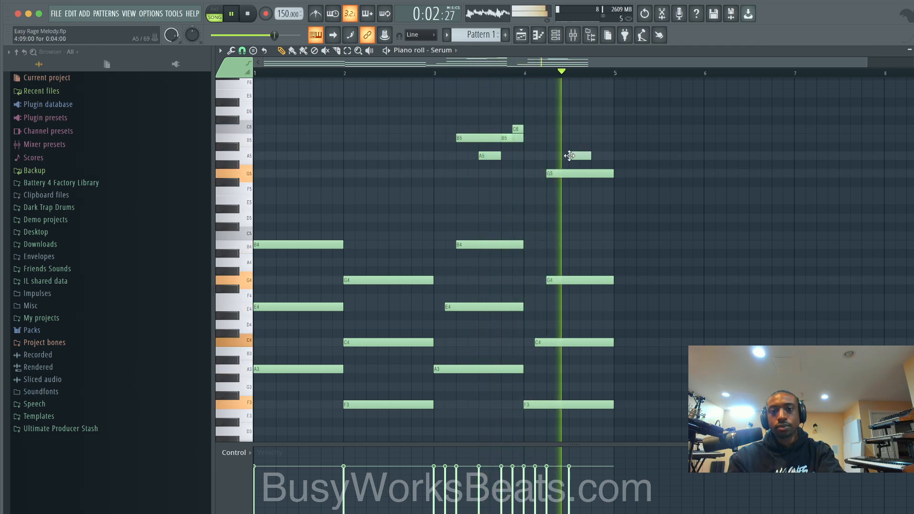
key(space)
click(593, 192)
drag(593, 191, 593, 200)
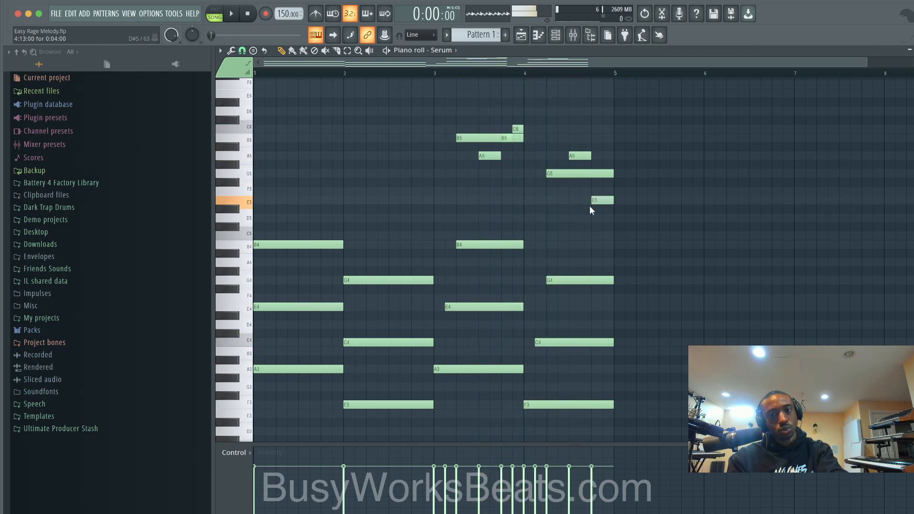
key(space)
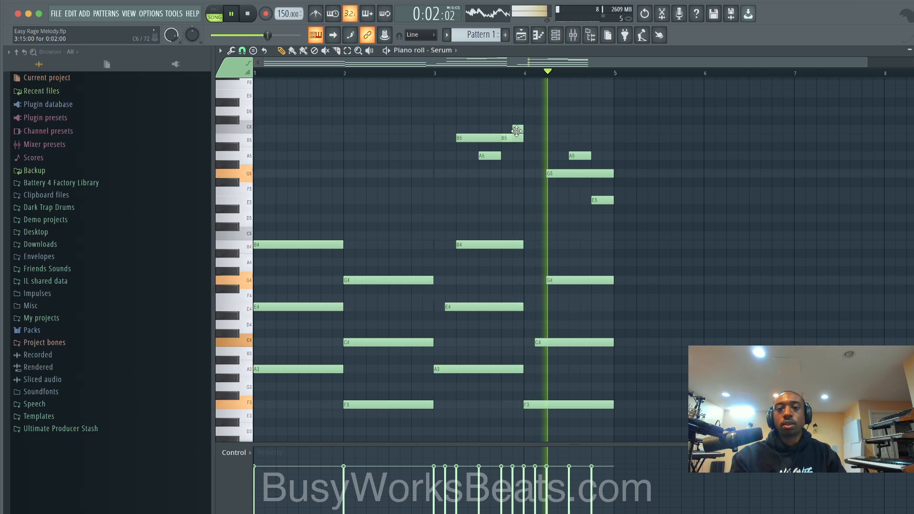
key(space)
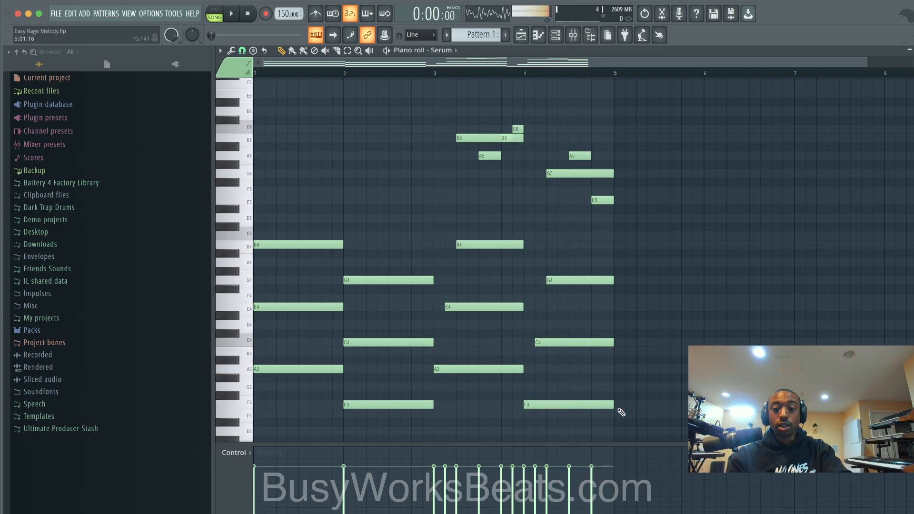
Copy all the notes of bars 3 and 4 into a new Pattern 2, starting at bar 1.
drag(620, 410, 481, 125)
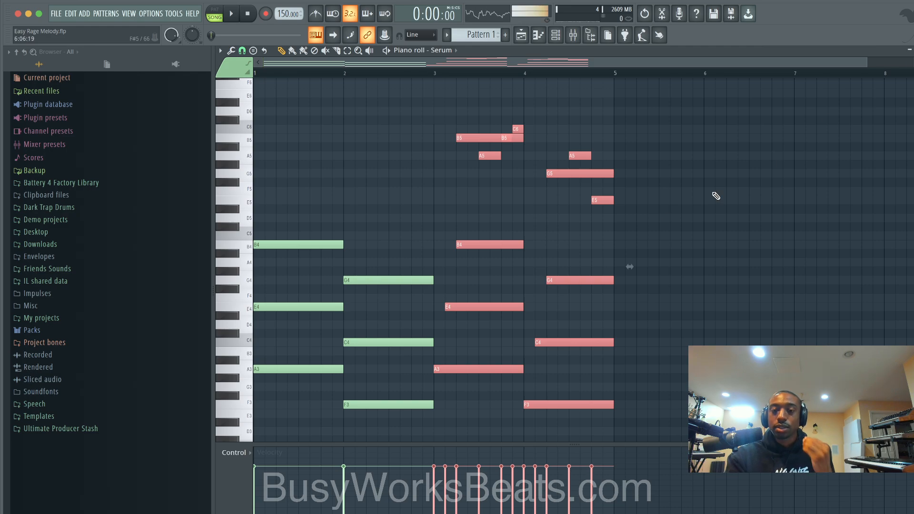
drag(486, 35, 486, 29)
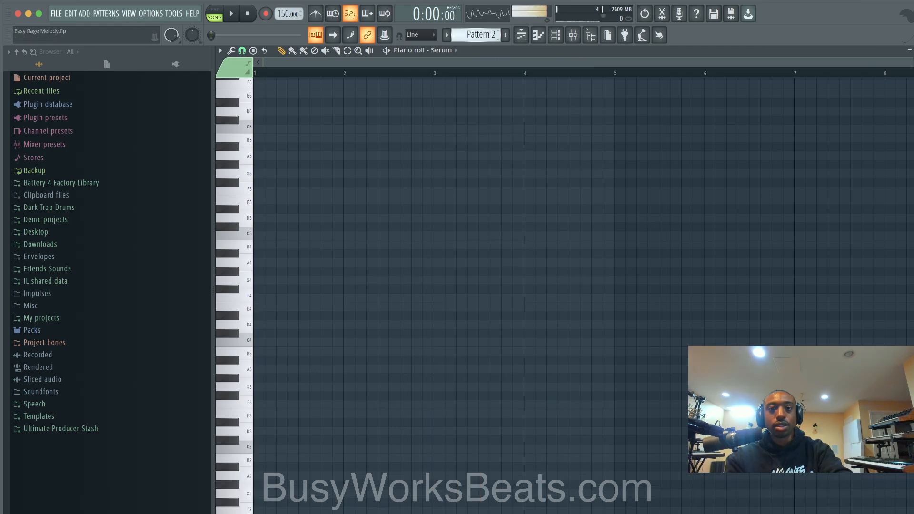
key(super+v)
Replace the Pattern 1 clip on playlist Track 1 with Pattern 2 and extend the clip to the start of bar 5.
click(537, 38)
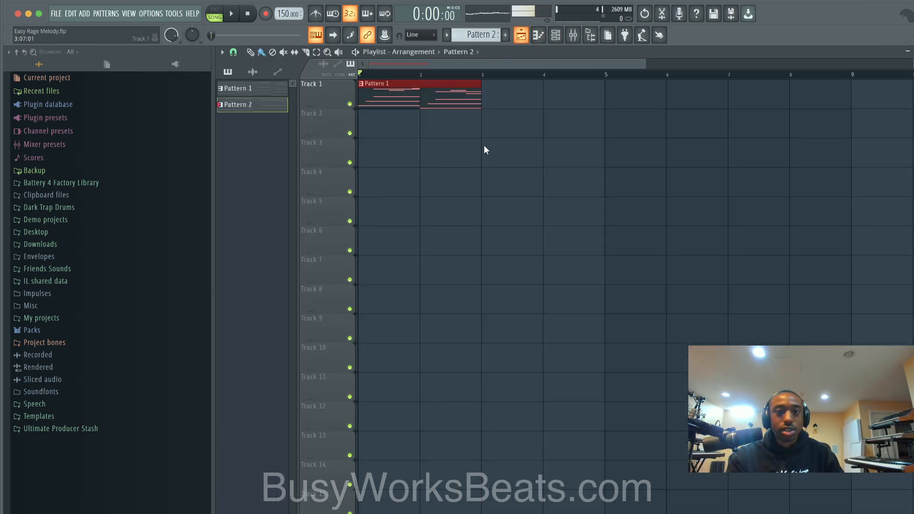
right_click(419, 98)
click(414, 98)
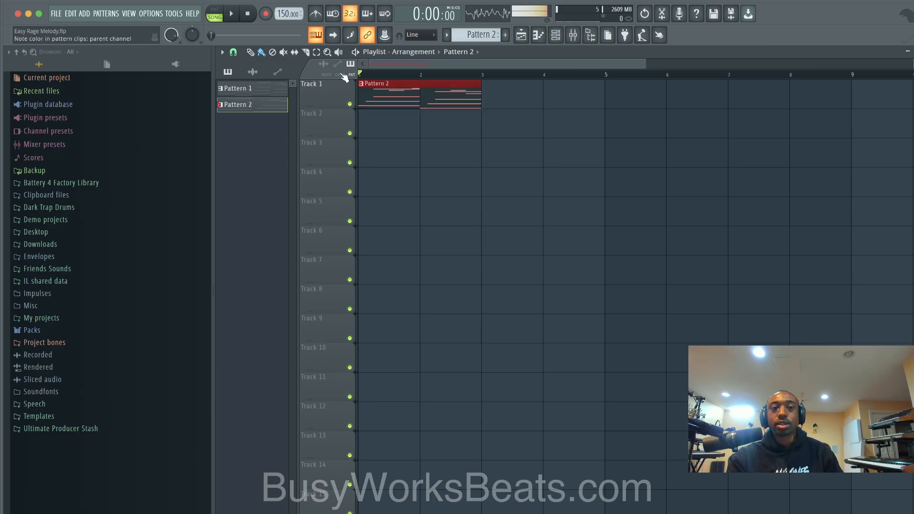
drag(480, 100, 609, 100)
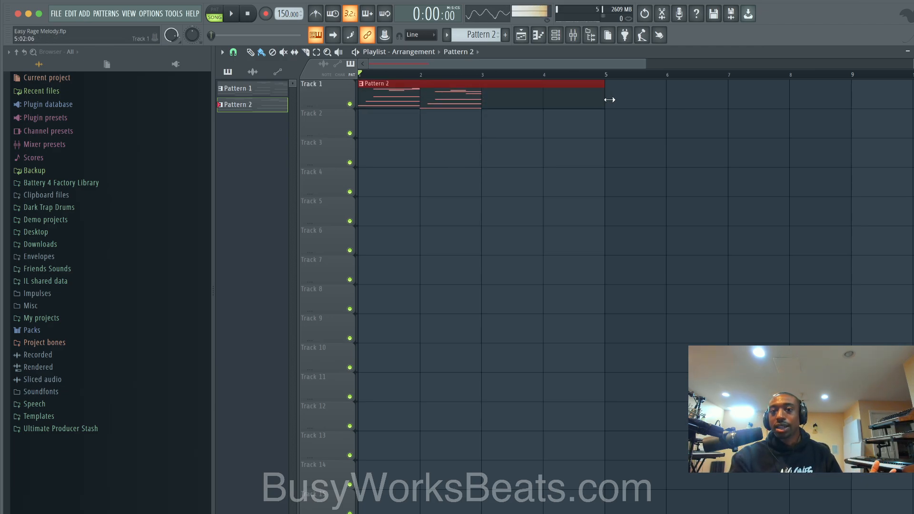
key(super+d)
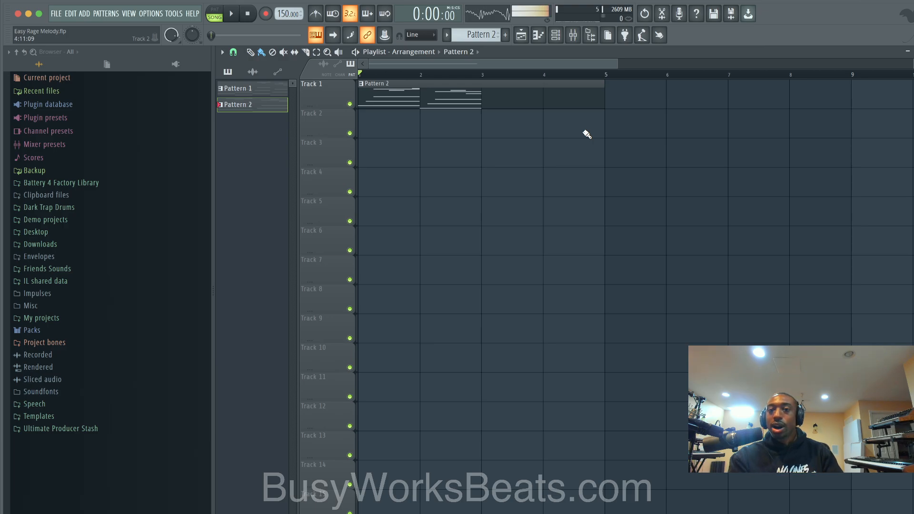
Open Pattern 2's Serum notes in the piano roll from the channel rack.
click(561, 38)
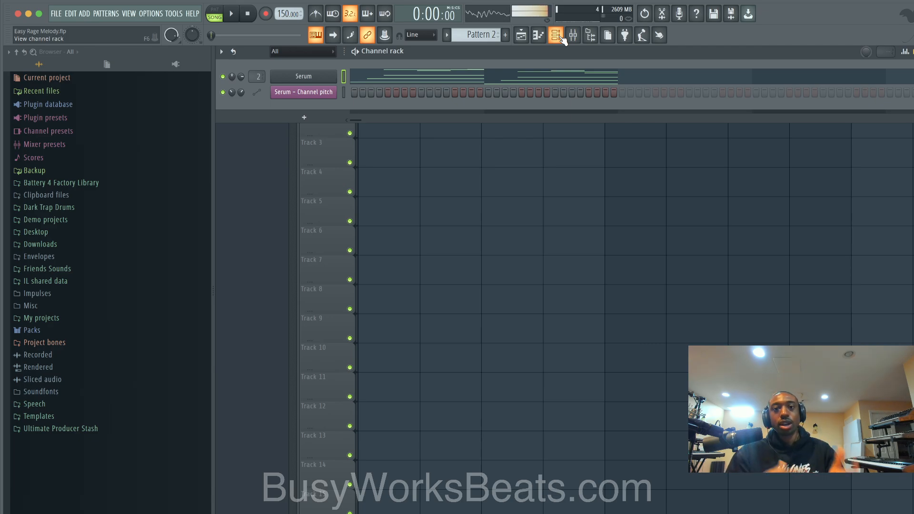
click(560, 39)
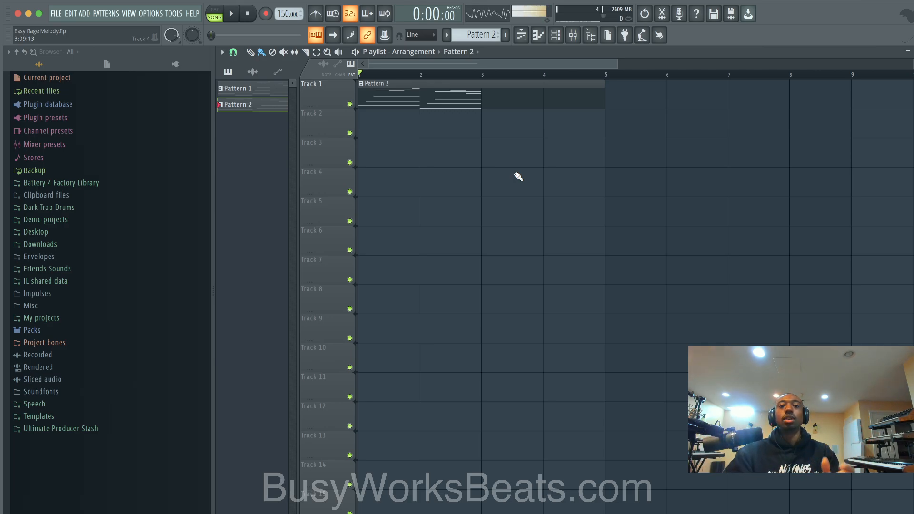
click(559, 39)
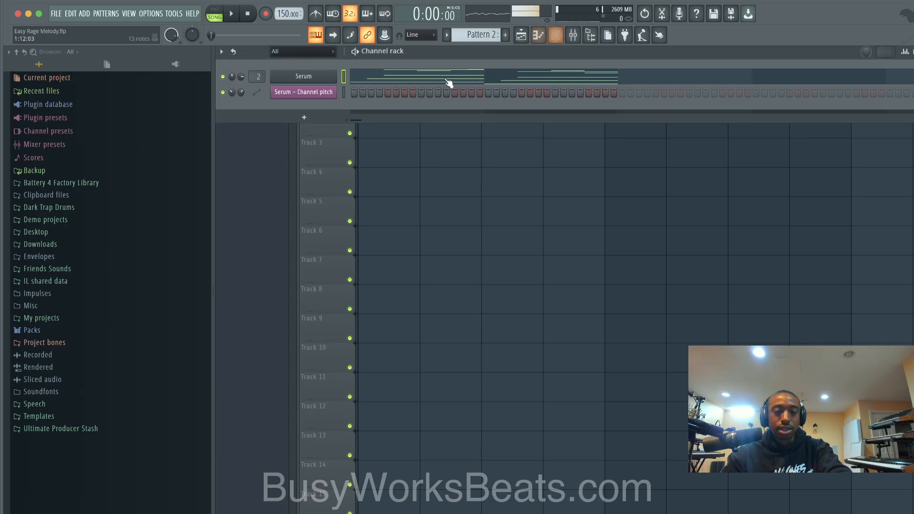
right_click(452, 171)
double_click(469, 91)
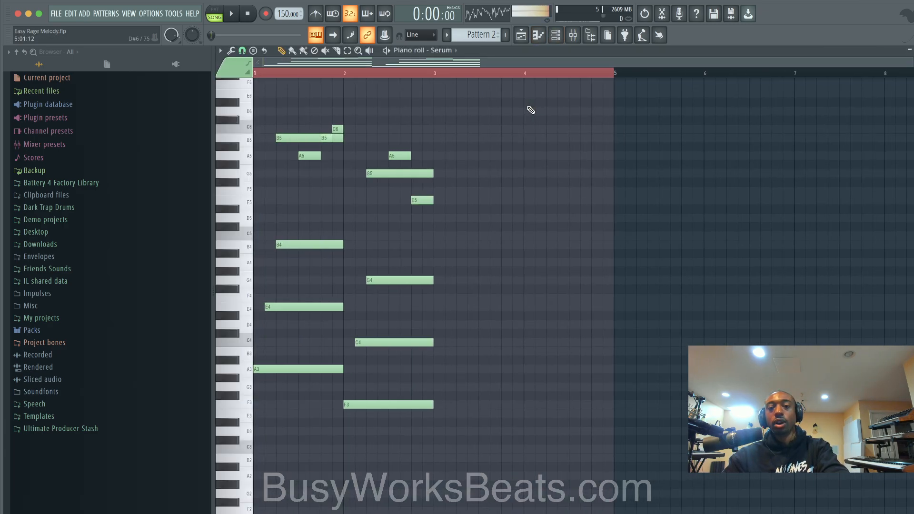
Play back Pattern 2's two-bar melody in the piano roll.
drag(457, 121, 289, 447)
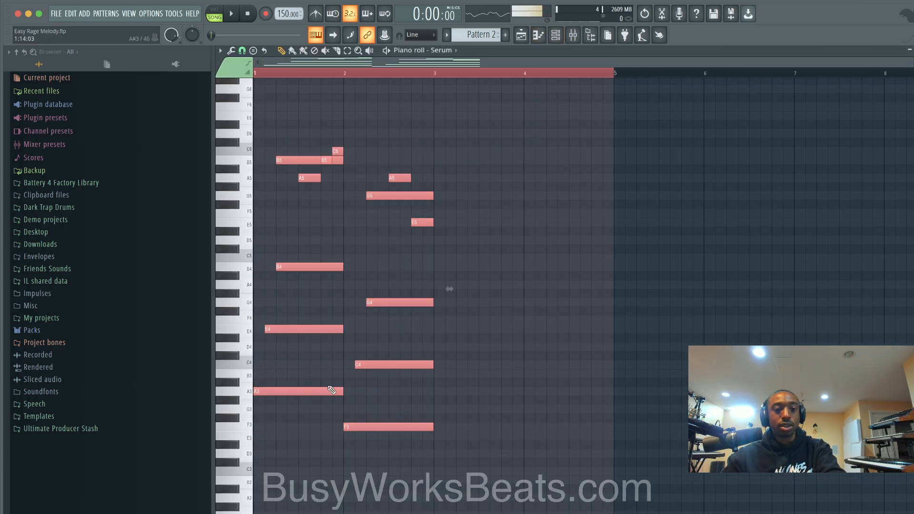
key(space)
key(space)
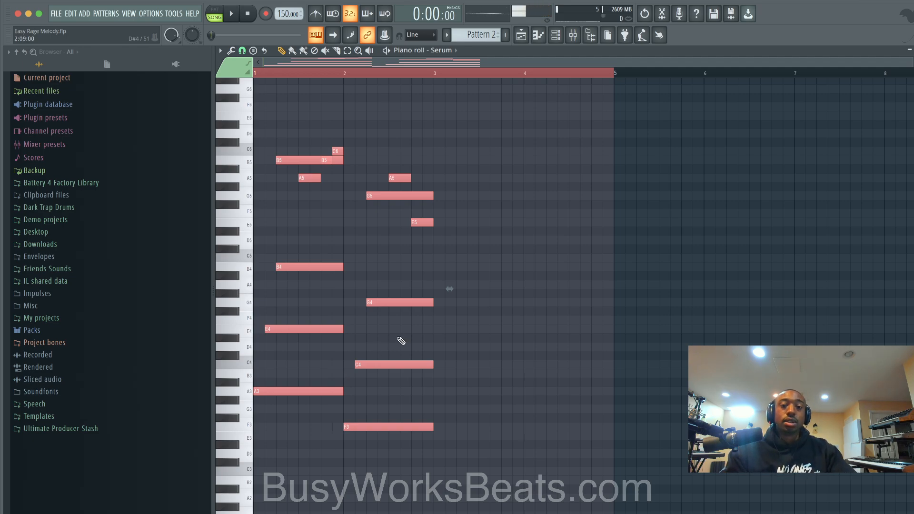
key(space)
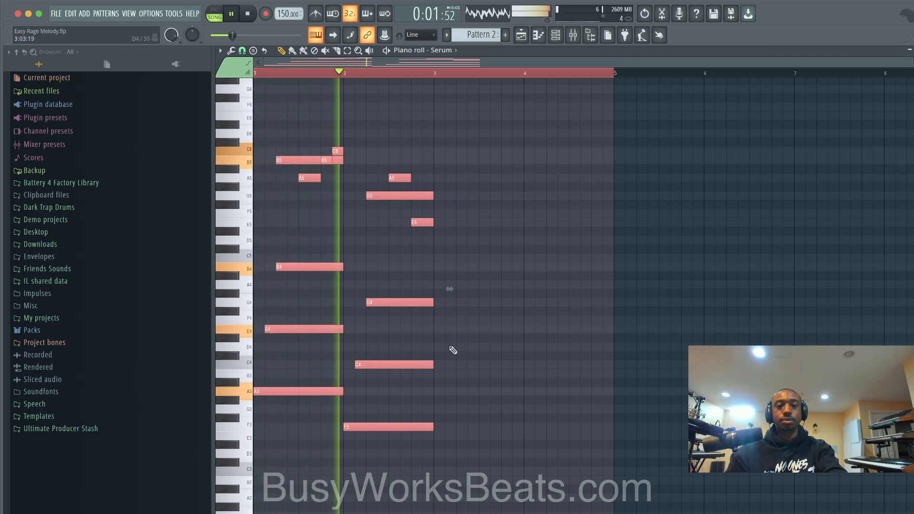
drag(461, 448, 383, 170)
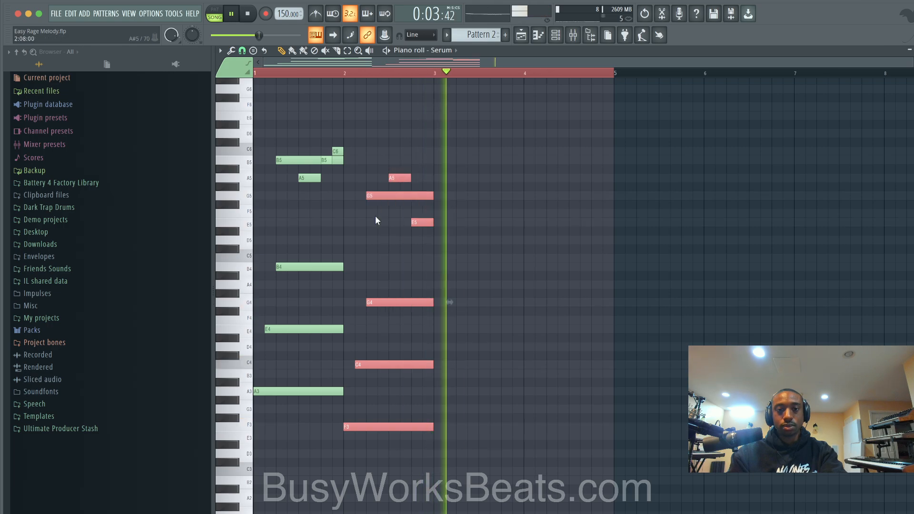
key(space)
Duplicate all the notes into bars 3 and 4 transposed down seven semitones so the copy starts on D3, and close the piano roll.
drag(461, 438, 301, 124)
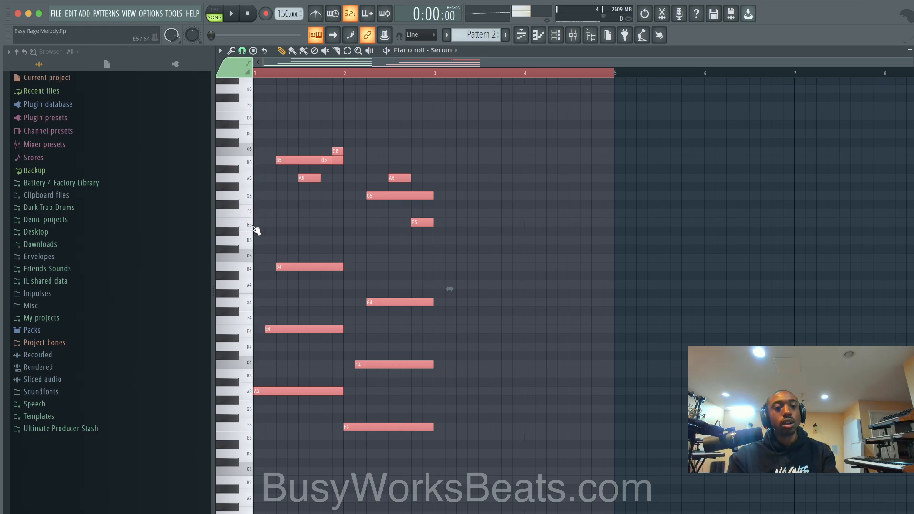
drag(296, 269, 477, 338)
key(space)
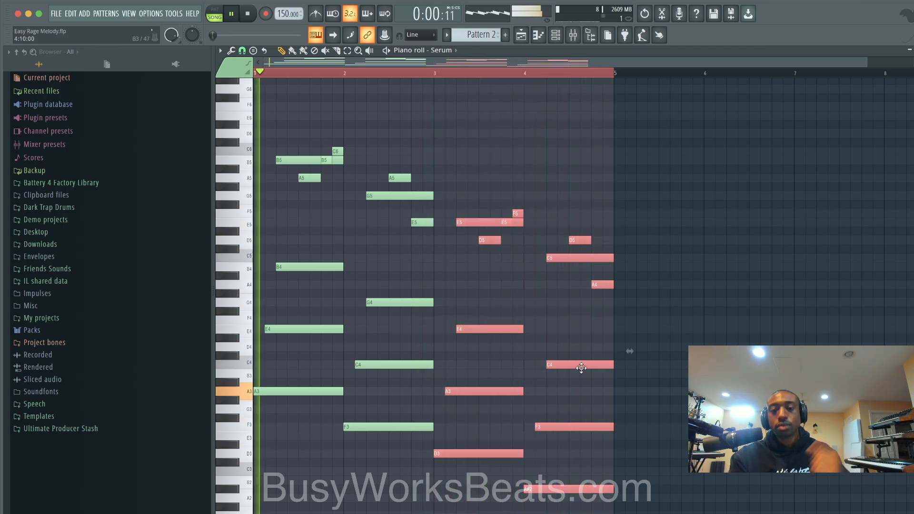
key(space)
key(ctrl+d)
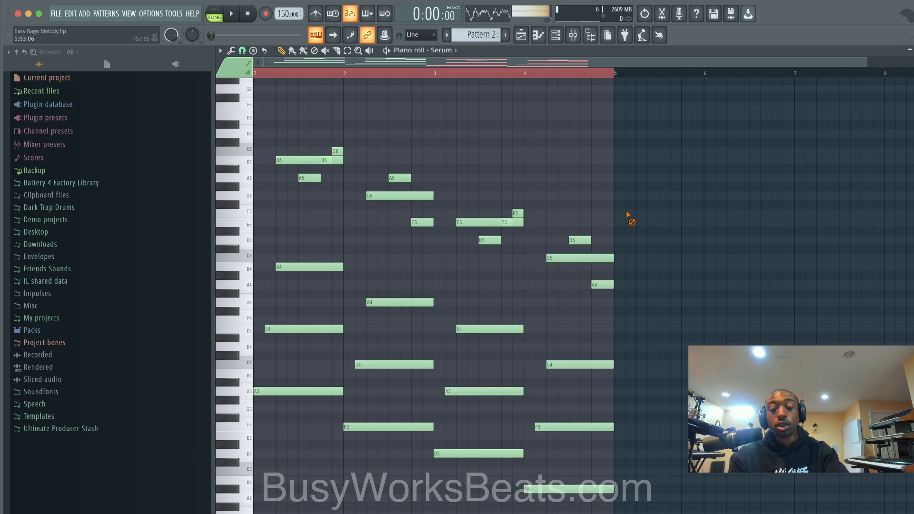
key(ctrl+Up)
key(Escape)
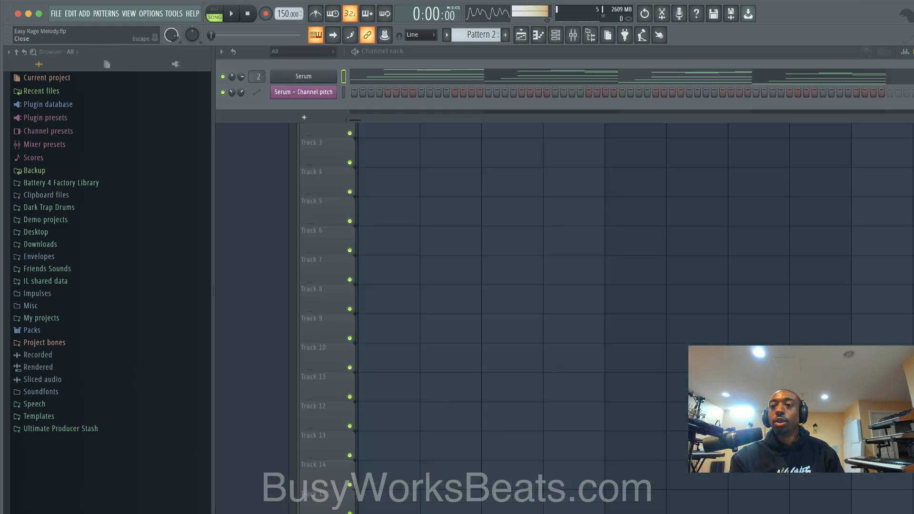
Load Gross Beat in slot 1 of mixer Insert 2 and play the melody with the Momentary preset's 1/2 Speed time effect.
click(573, 36)
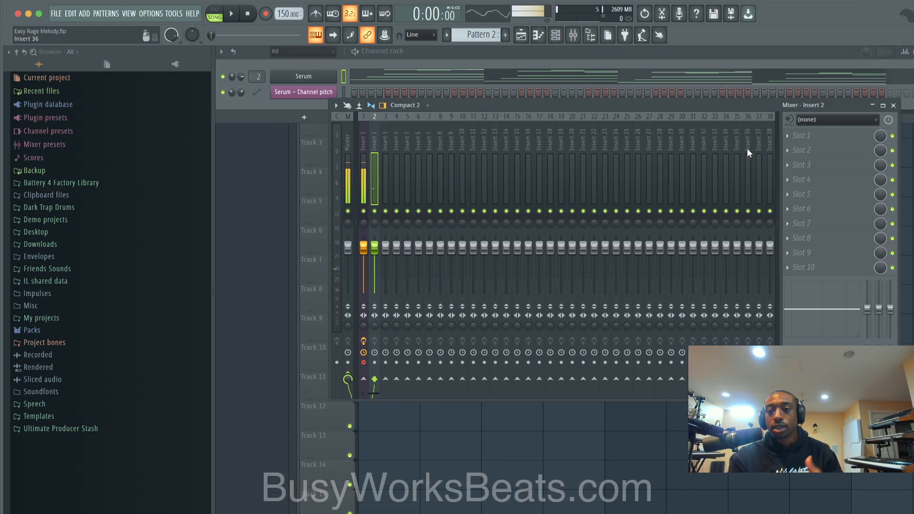
click(811, 137)
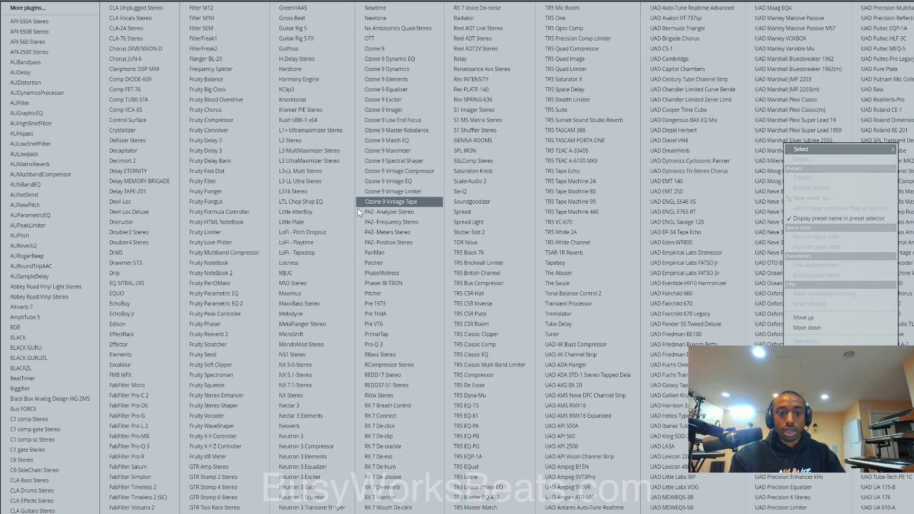
click(311, 18)
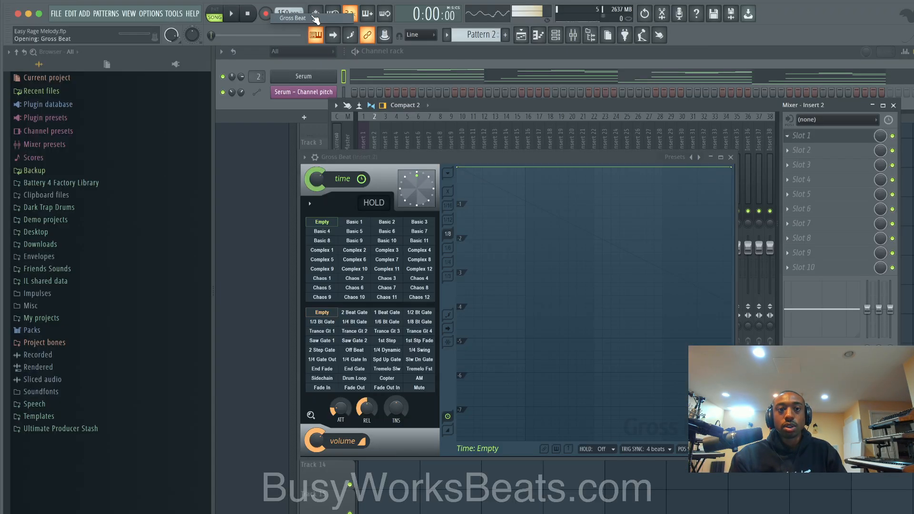
click(671, 158)
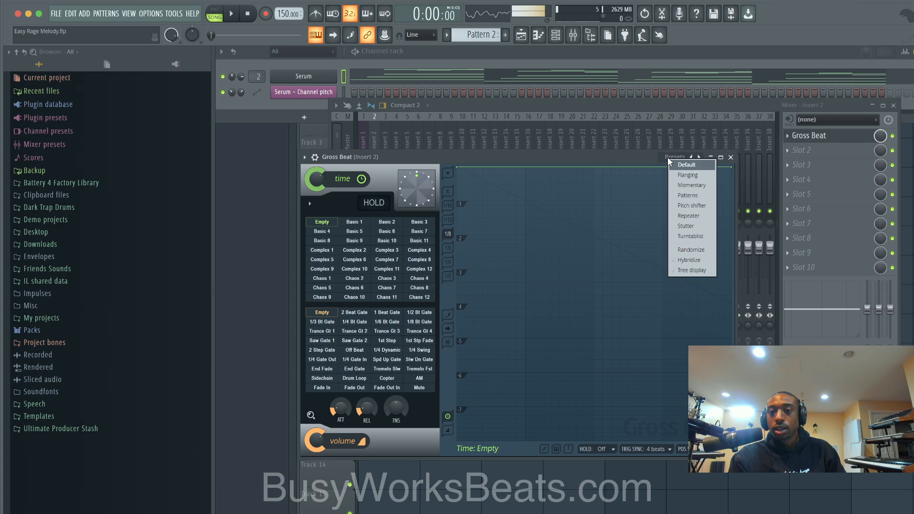
click(691, 185)
click(388, 288)
key(space)
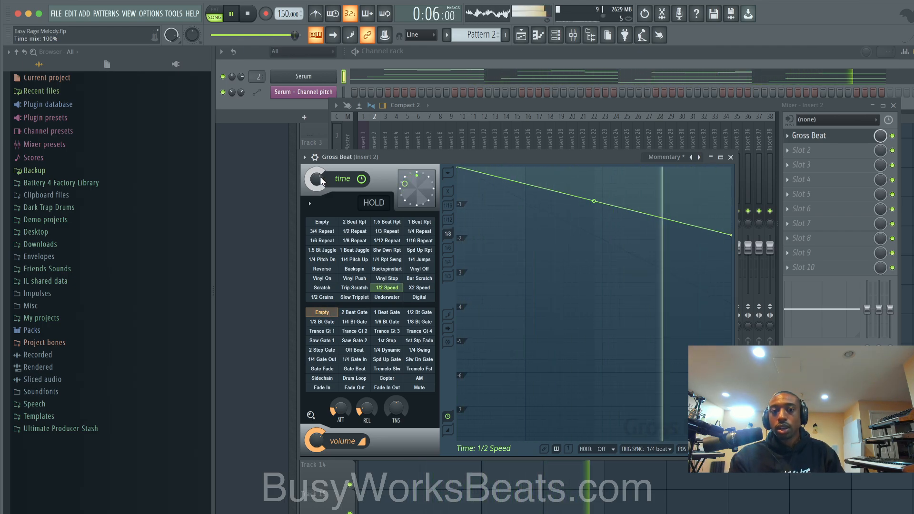
Reduce Gross Beat's time mix during playback and save the project with the plugin window closed.
drag(321, 180, 320, 218)
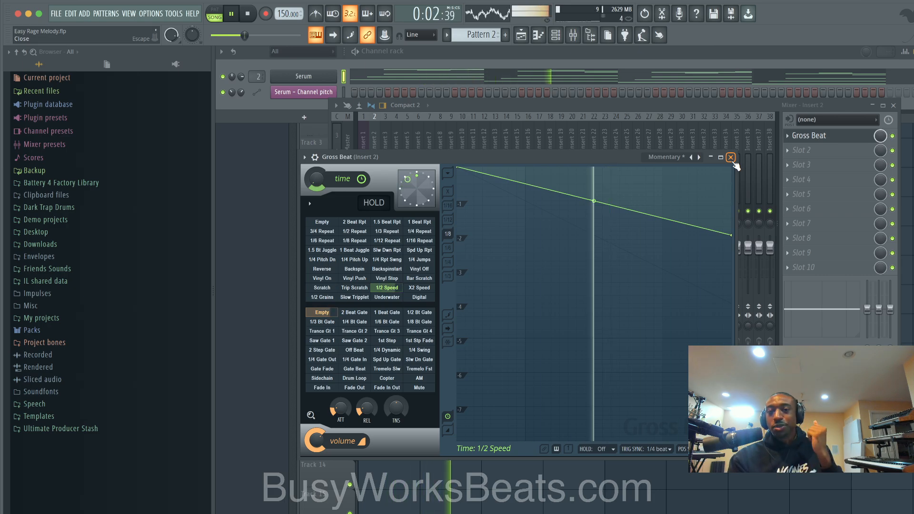
click(731, 157)
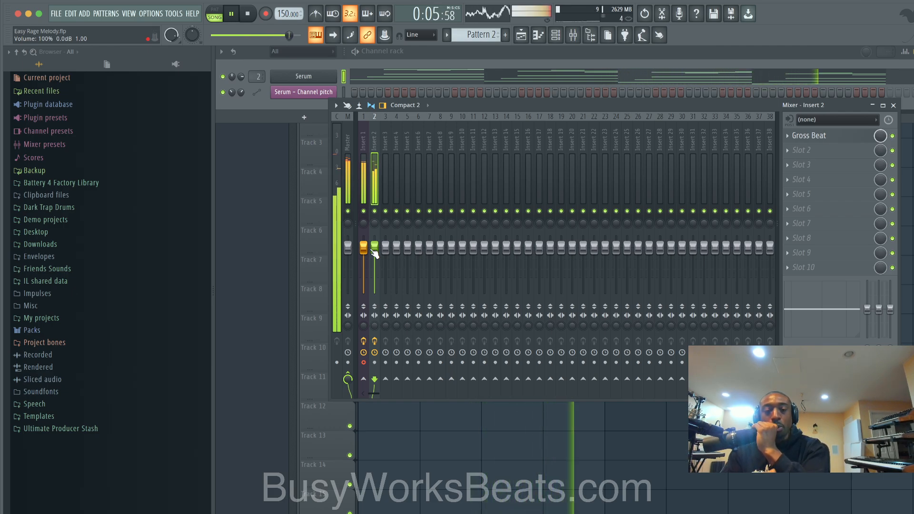
key(space)
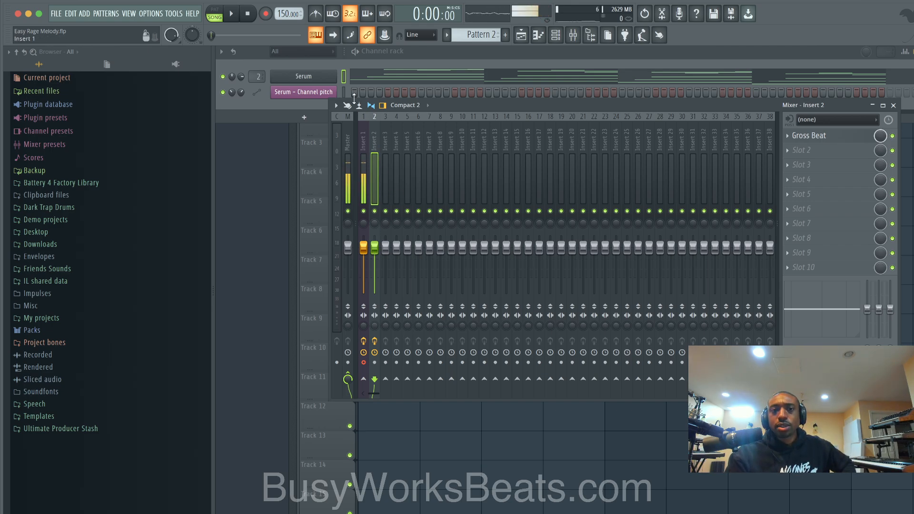
click(343, 82)
key(ctrl+s)
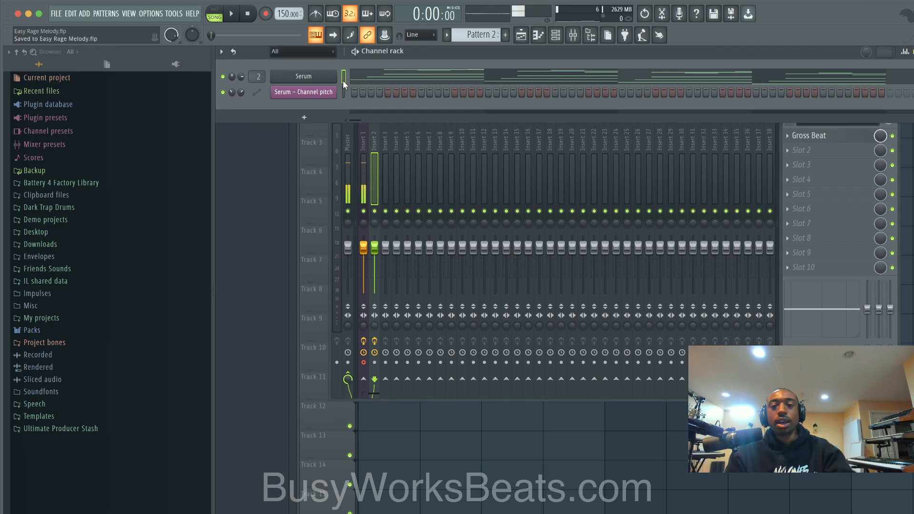